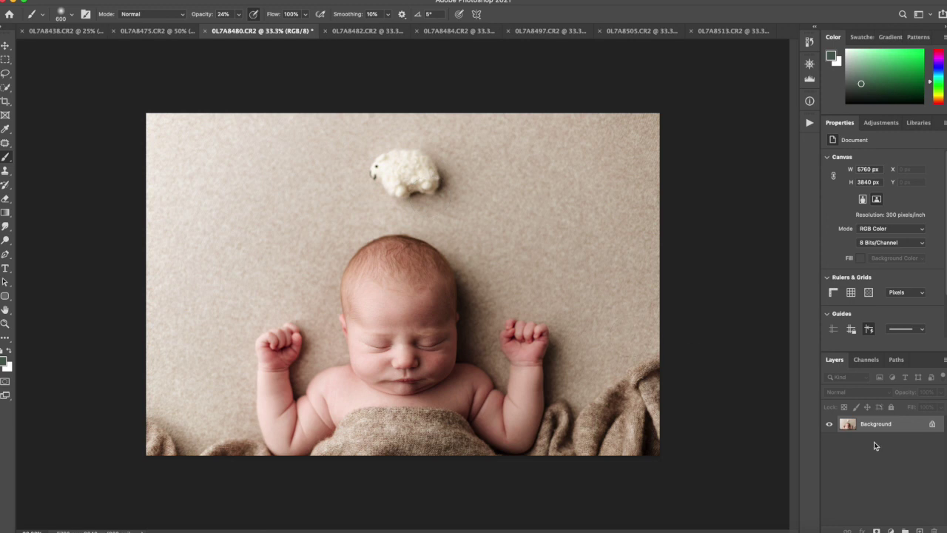
# Step: Add a blank layer to 0L7A8480.CR2 and compare the toy sheep's positions in 0L7A8482.CR2 and 0L7A8484.CR2
pyautogui.click(920, 531)
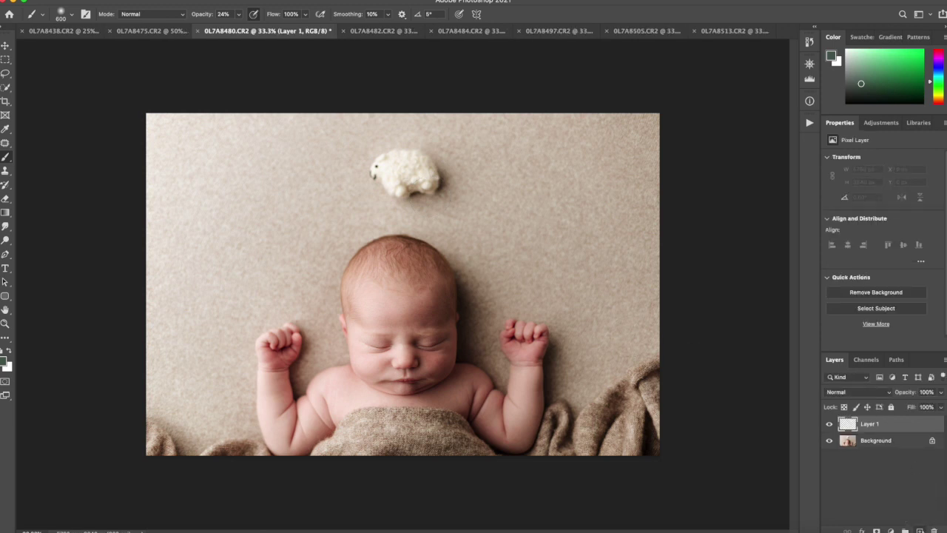
pyautogui.click(376, 35)
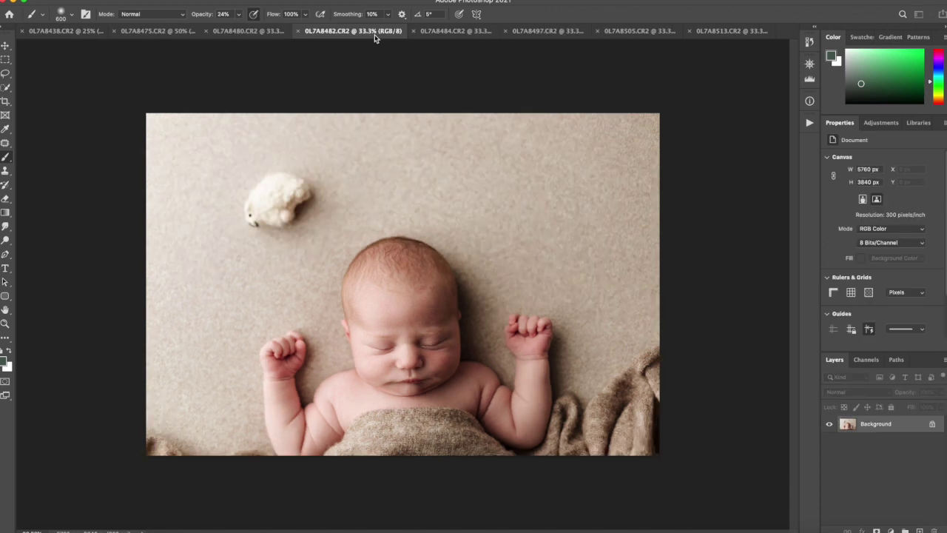
pyautogui.click(461, 33)
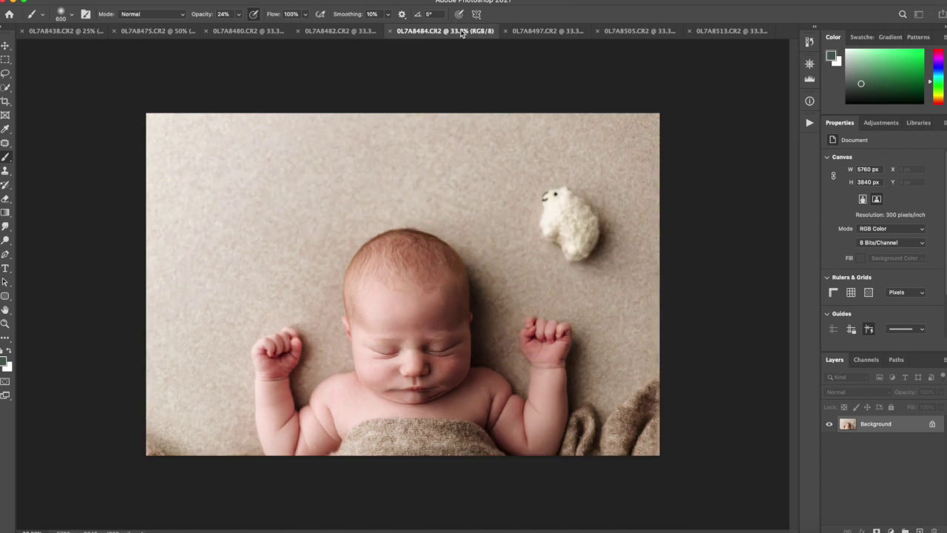
pyautogui.click(349, 35)
pyautogui.click(264, 32)
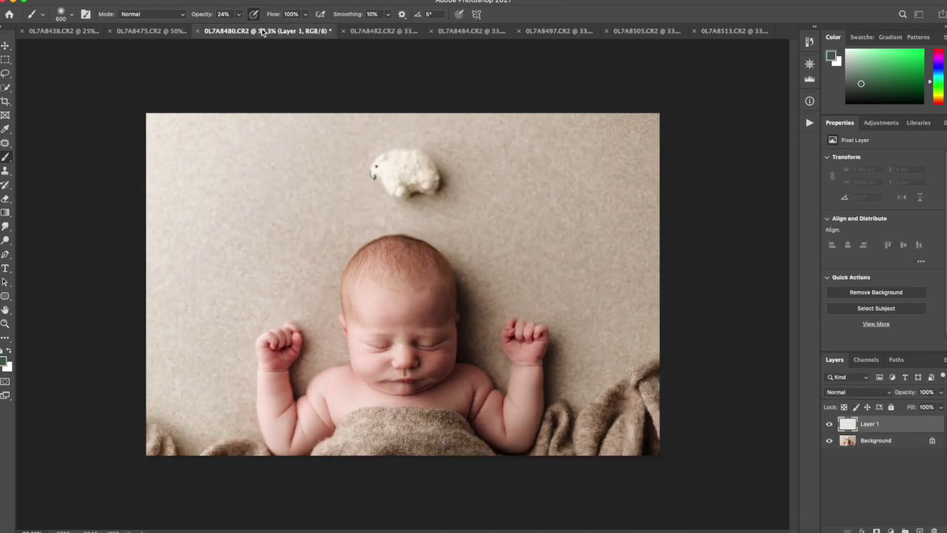
# Step: Sample the toy sheep in 0L7A8482.CR2 with the Clone Stamp tool at brush size 1500
pyautogui.click(378, 34)
pyautogui.click(6, 171)
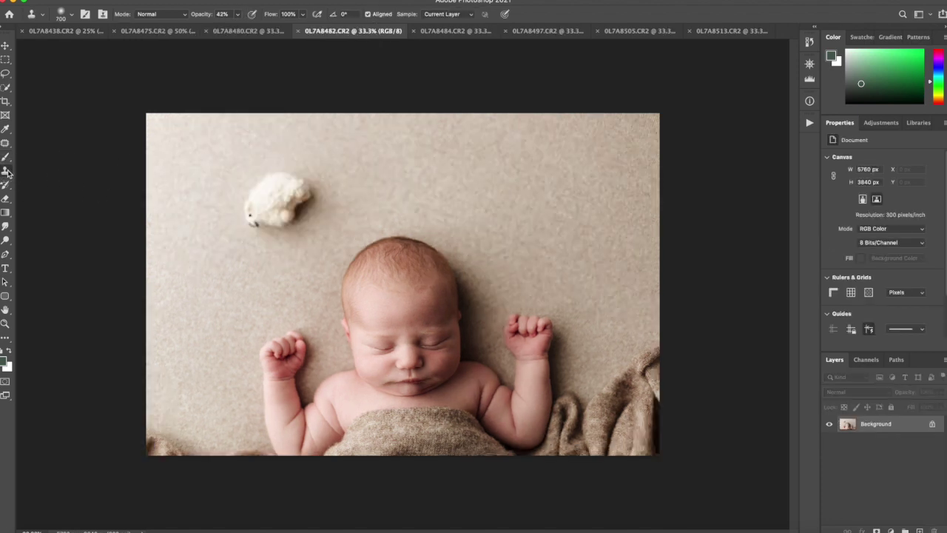
pyautogui.press(']')
pyautogui.press(']')
pyautogui.press(']')
pyautogui.press(']')
pyautogui.press(']')
pyautogui.press(']')
pyautogui.press(']')
pyautogui.keyDown('alt'); pyautogui.click(277, 202); pyautogui.keyUp('alt')
# Step: Clone the sampled sheep onto the blank layer of 0L7A8480.CR2, to the left of the existing sheep, raising the stamp opacity to 100%
pyautogui.click(251, 31)
pyautogui.moveTo(268, 181)
pyautogui.mouseDown()
pyautogui.moveTo(280, 216)
pyautogui.moveTo(264, 230)
pyautogui.moveTo(261, 212)
pyautogui.moveTo(234, 208)
pyautogui.moveTo(260, 216)
pyautogui.mouseUp()
pyautogui.click(237, 14)
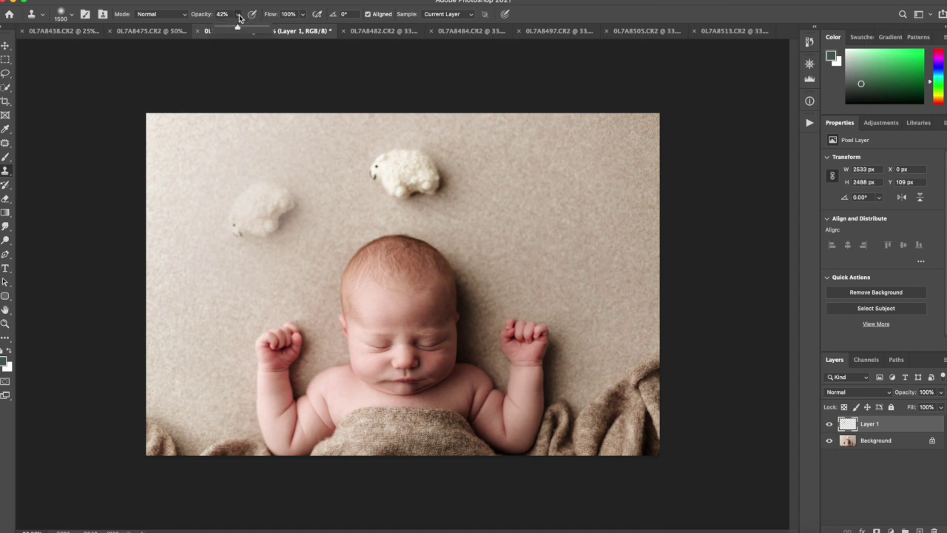
pyautogui.moveTo(237, 29); pyautogui.dragTo(307, 30)
pyautogui.click(261, 211)
pyautogui.moveTo(260, 211)
pyautogui.mouseDown()
pyautogui.moveTo(247, 215)
pyautogui.moveTo(259, 215)
pyautogui.mouseUp()
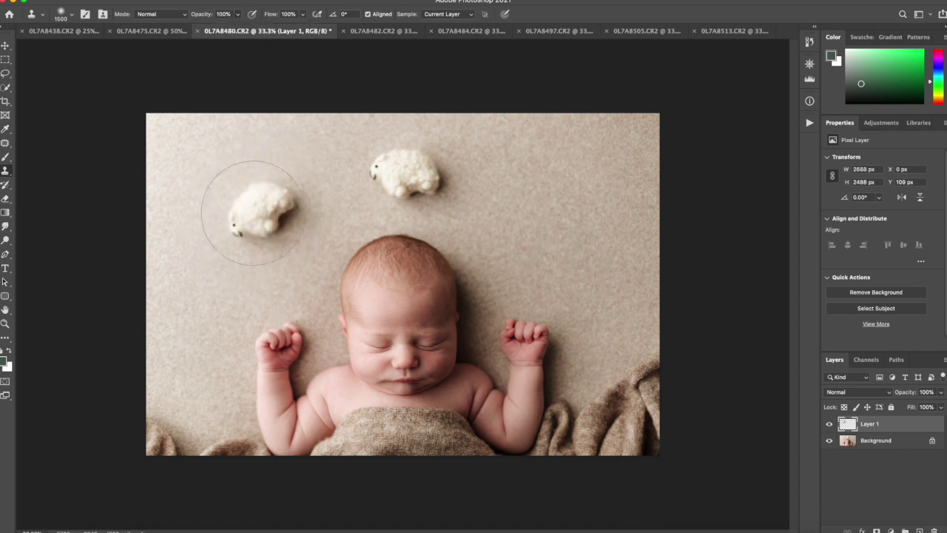
# Step: Clone the toy sheep from 0L7A8484.CR2 onto Layer 1 of 0L7A8480.CR2, to the right of the middle sheep
pyautogui.click(454, 33)
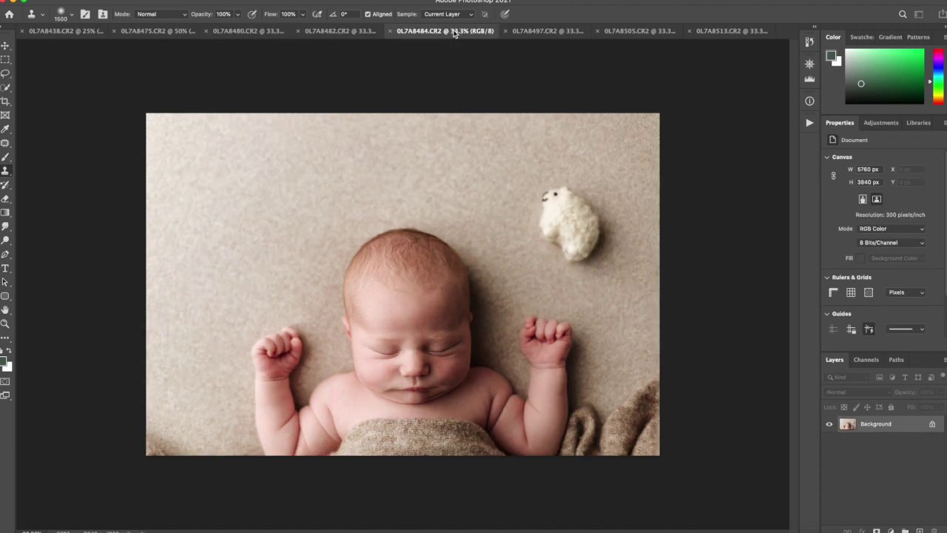
pyautogui.keyDown('alt'); pyautogui.click(567, 221); pyautogui.keyUp('alt')
pyautogui.click(345, 33)
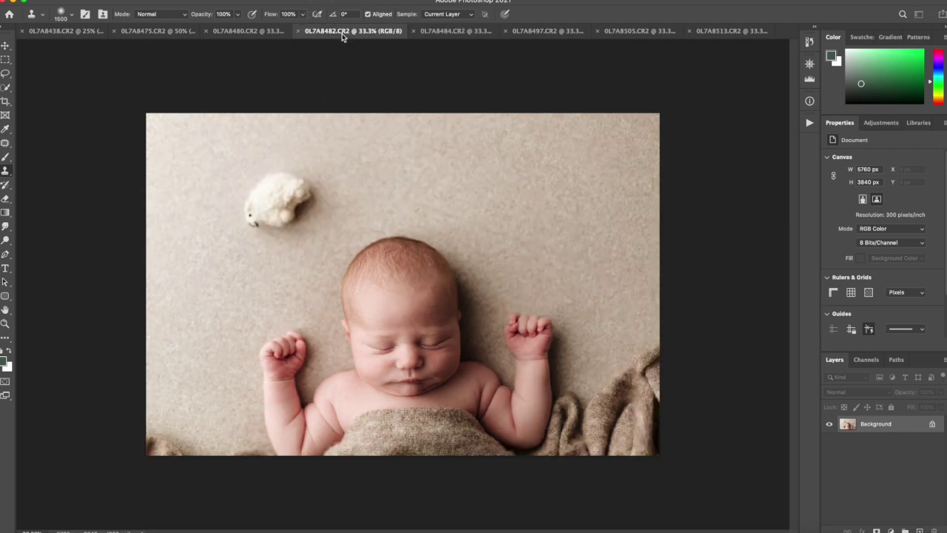
pyautogui.click(258, 32)
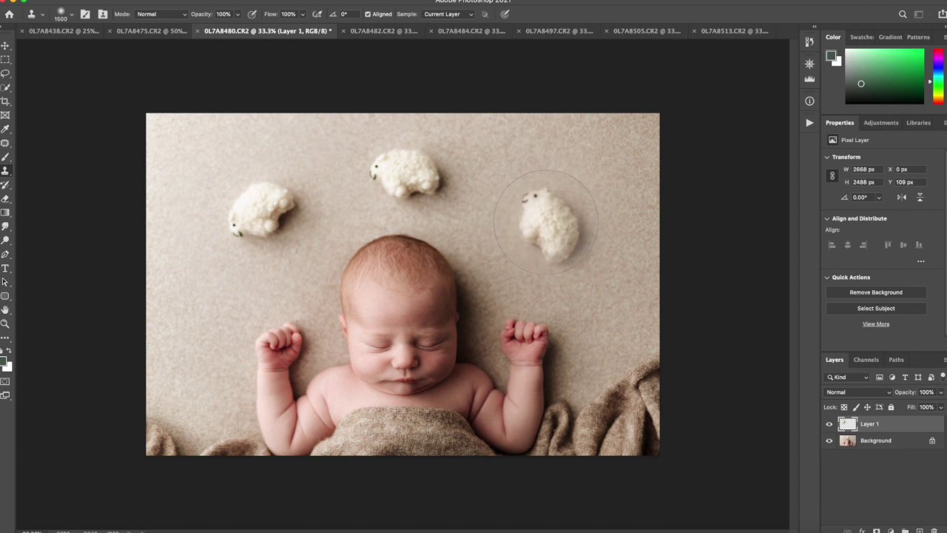
pyautogui.click(542, 229)
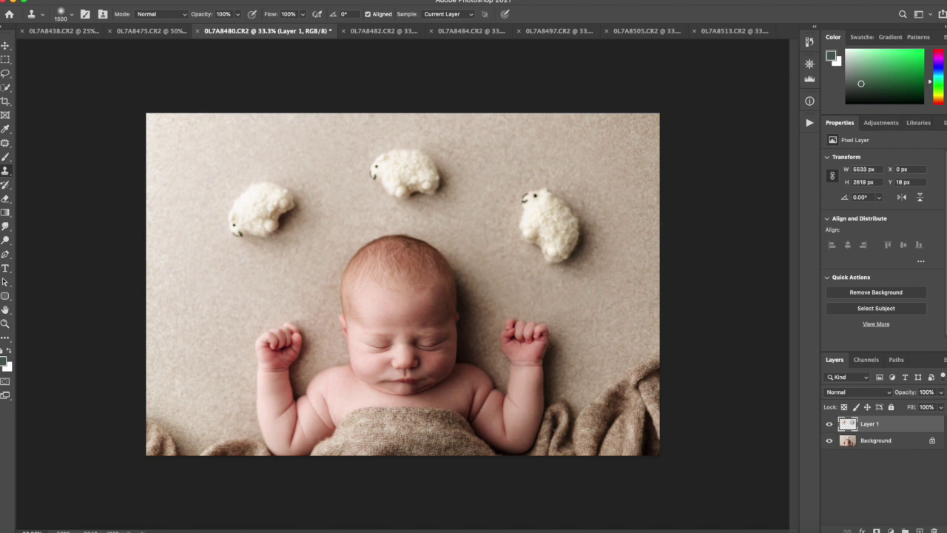
# Step: Toggle Layer 1's visibility to compare the image with and without the cloned sheep
pyautogui.click(829, 424)
pyautogui.click(829, 424)
pyautogui.click(829, 423)
pyautogui.click(829, 424)
# Step: Close the source photos 0L7A8482.CR2 and 0L7A8484.CR2 without saving changes
pyautogui.click(377, 31)
pyautogui.click(299, 31)
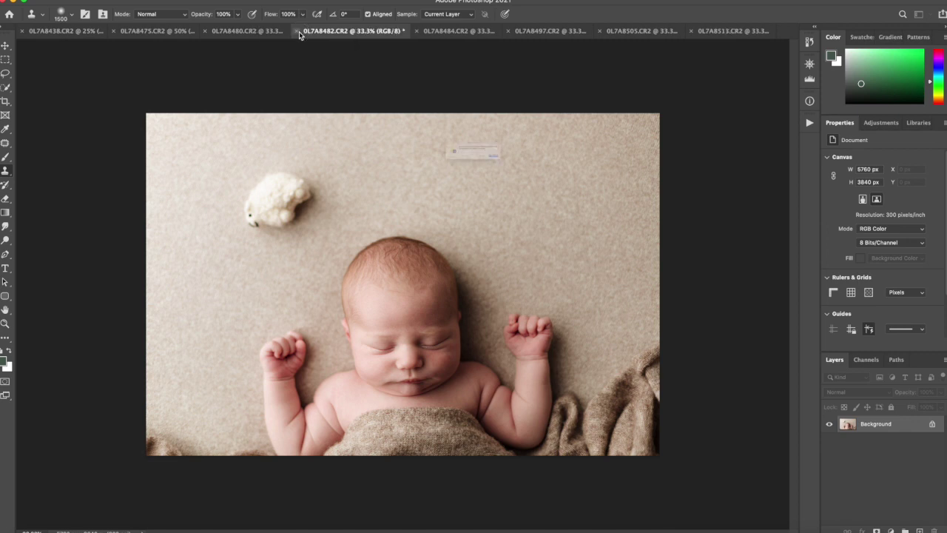
pyautogui.click(446, 179)
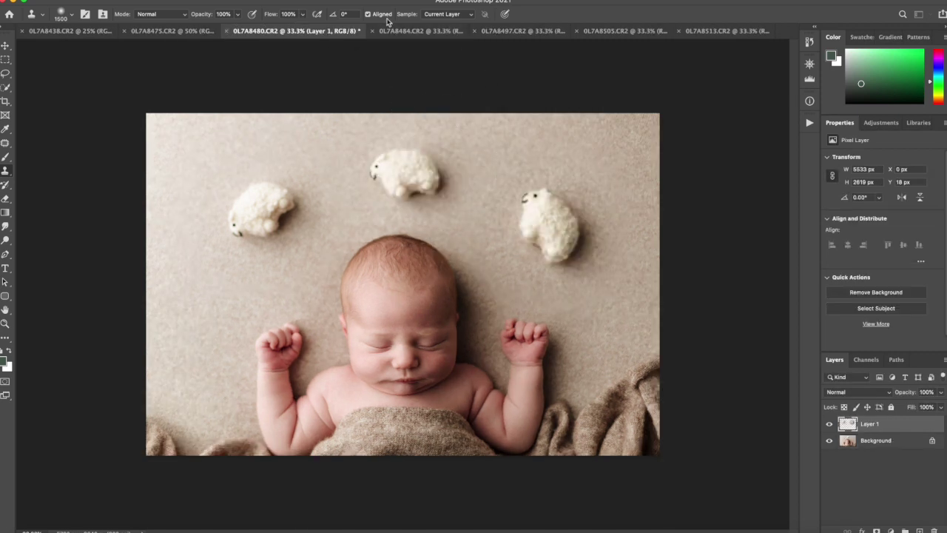
pyautogui.click(409, 31)
pyautogui.click(343, 31)
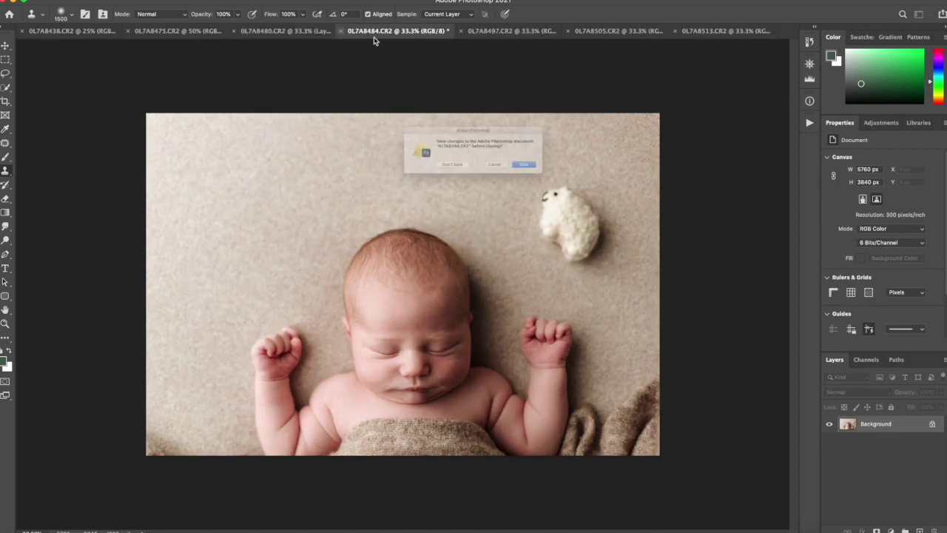
pyautogui.click(425, 176)
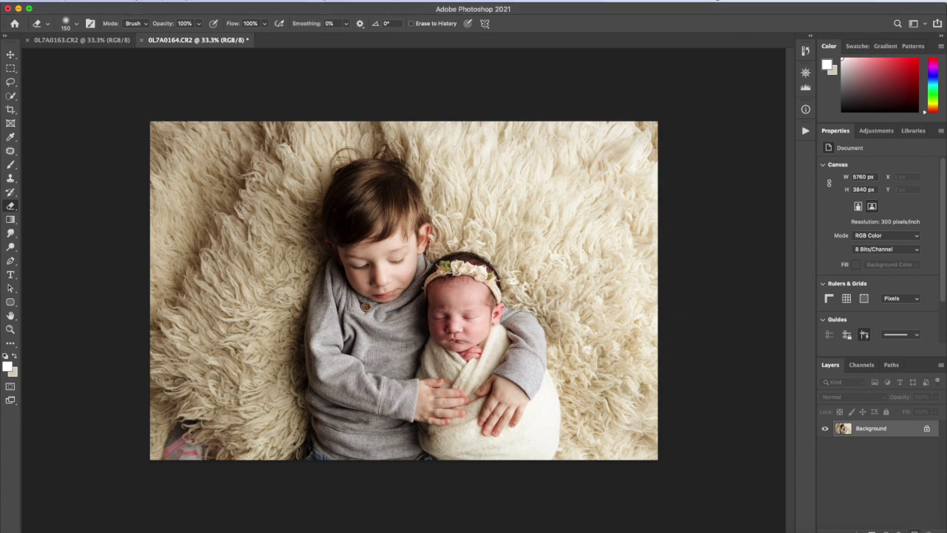
# Step: Add a blank layer to 0L7A0164.CR2 and sample the smiling boy's face in 0L7A0163.CR2 with the Clone Stamp tool
pyautogui.click(914, 531)
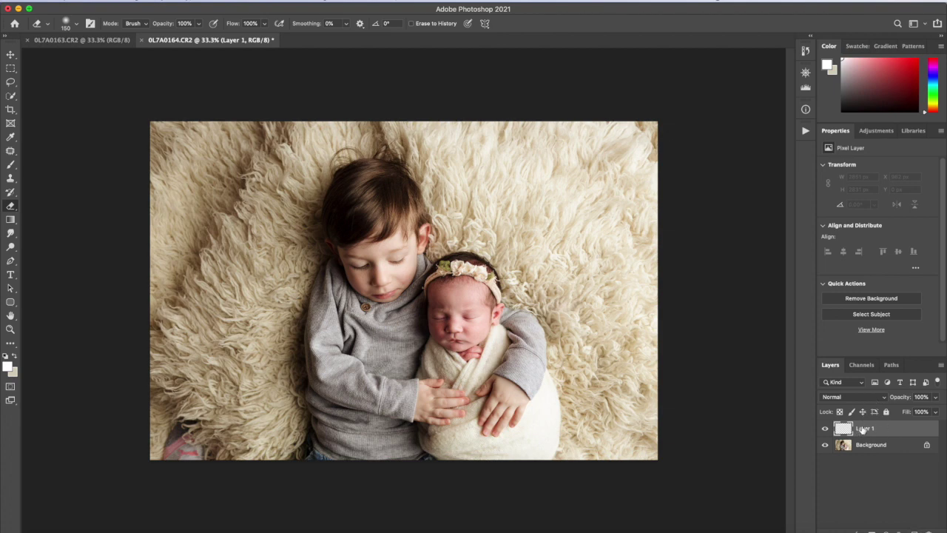
pyautogui.click(69, 41)
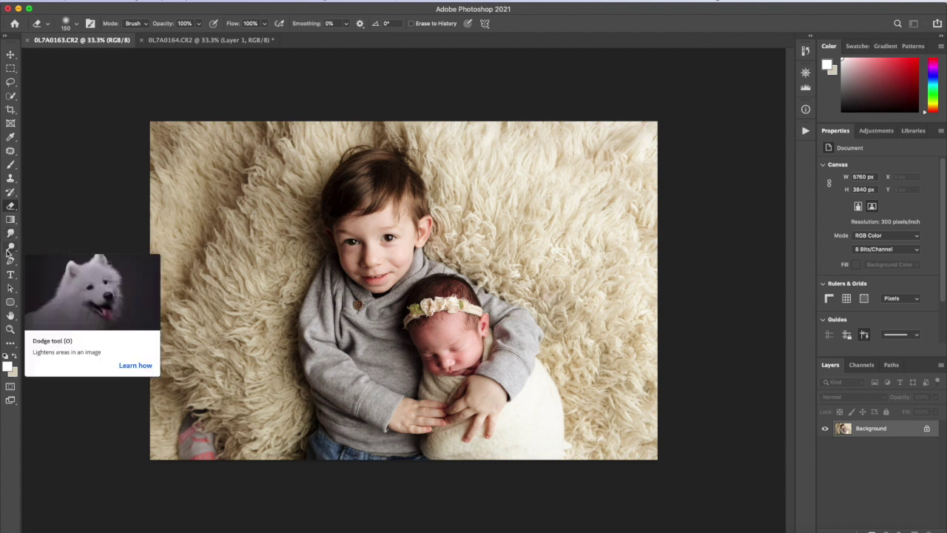
pyautogui.click(10, 178)
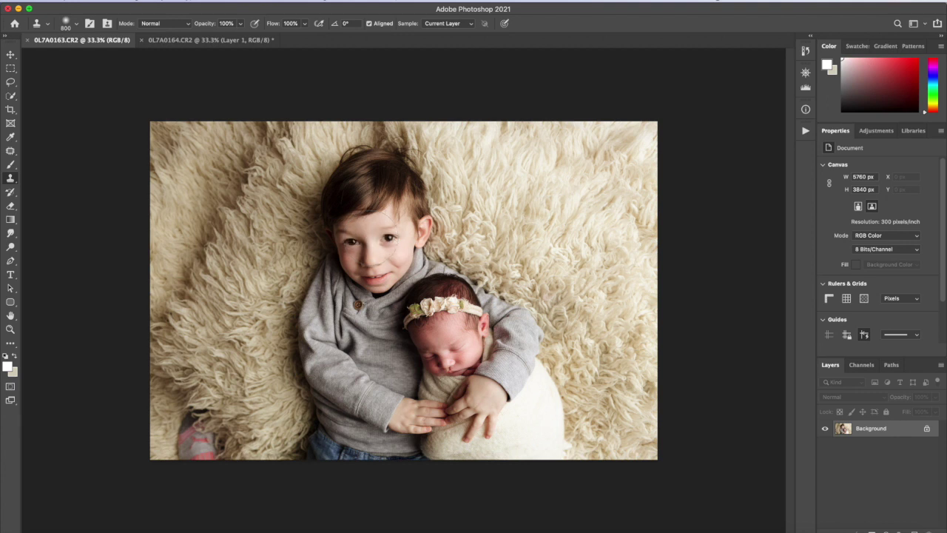
pyautogui.click(211, 40)
# Step: Clone the boy's open-eyed face, hair and collar over his sleeping face in 0L7A0164.CR2, undoing the first misaligned stroke
pyautogui.moveTo(373, 224); pyautogui.dragTo(372, 250)
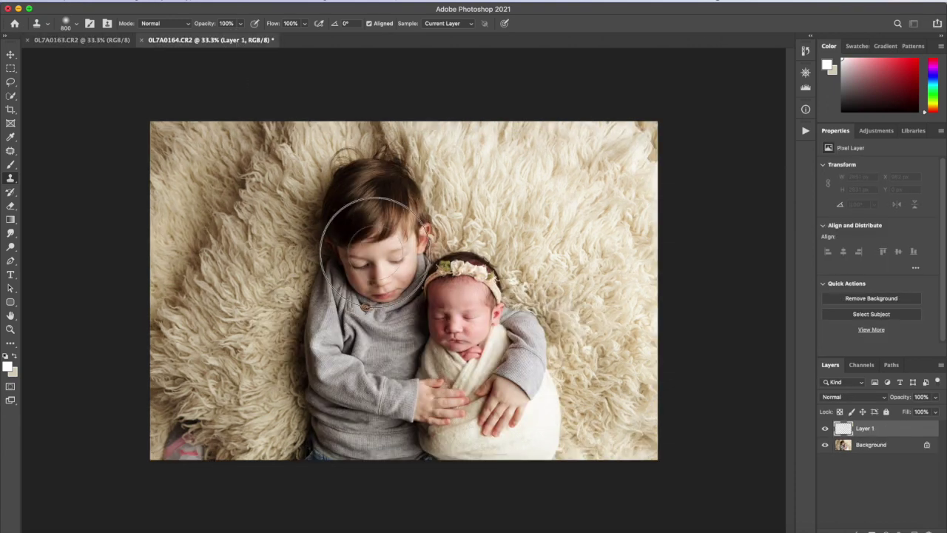
pyautogui.press('super+z')
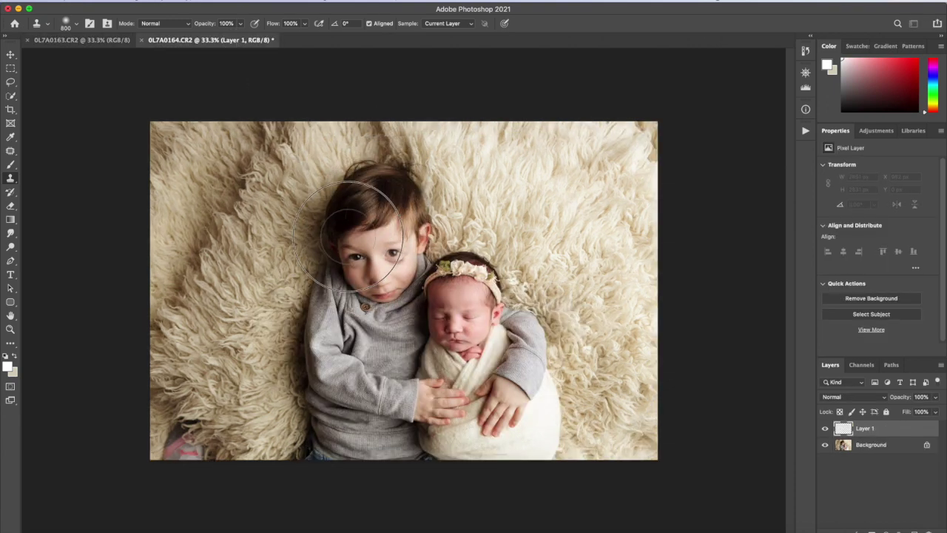
pyautogui.moveTo(364, 238)
pyautogui.mouseDown()
pyautogui.moveTo(368, 287)
pyautogui.moveTo(396, 260)
pyautogui.moveTo(387, 286)
pyautogui.moveTo(420, 225)
pyautogui.moveTo(404, 223)
pyautogui.moveTo(388, 192)
pyautogui.moveTo(415, 222)
pyautogui.moveTo(392, 305)
pyautogui.moveTo(369, 307)
pyautogui.moveTo(330, 252)
pyautogui.moveTo(322, 230)
pyautogui.mouseUp()
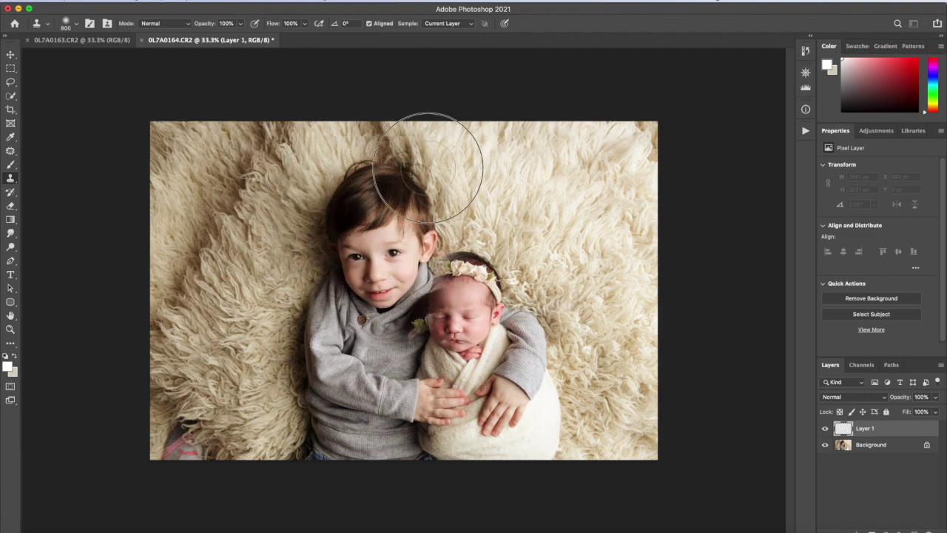
pyautogui.moveTo(338, 263); pyautogui.dragTo(341, 261)
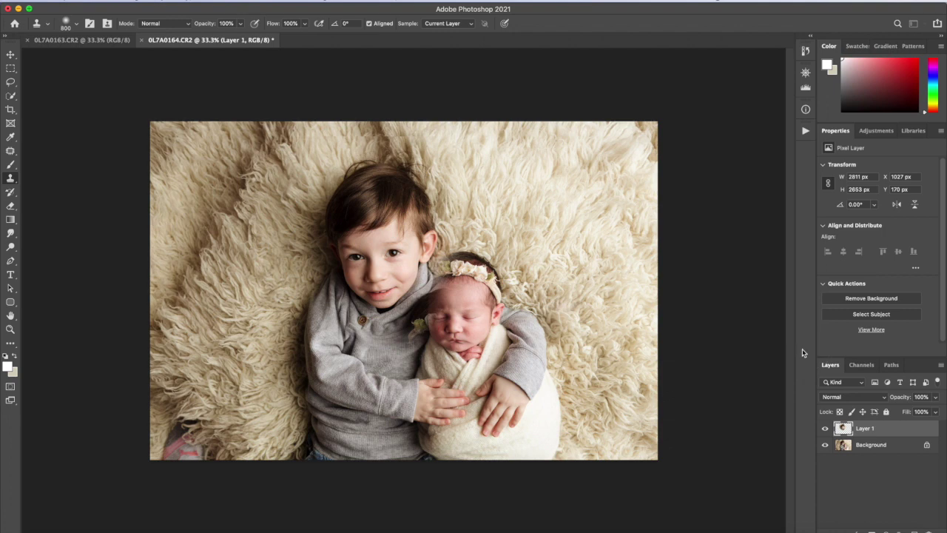
# Step: Free-transform the cloned head layer, rotating it clockwise by 5.21° and shifting it slightly to the right
pyautogui.press('super+plus')
pyautogui.press('super+t')
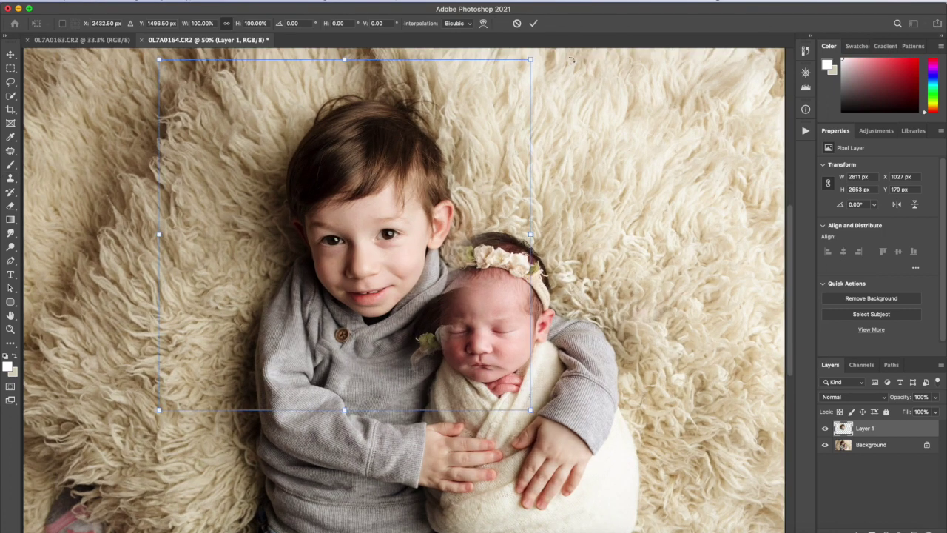
pyautogui.moveTo(579, 63); pyautogui.dragTo(598, 71)
pyautogui.moveTo(415, 173); pyautogui.dragTo(424, 176)
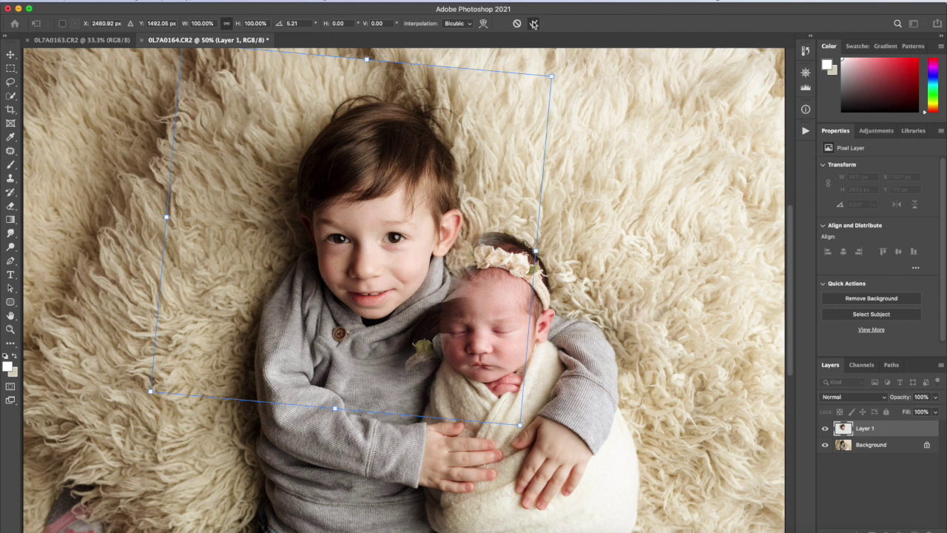
pyautogui.press('Return')
# Step: Lower Layer 1's opacity to 30% and move the cloned head up and right to line up with the photo beneath
pyautogui.press('s')
pyautogui.click(935, 400)
pyautogui.click(918, 412)
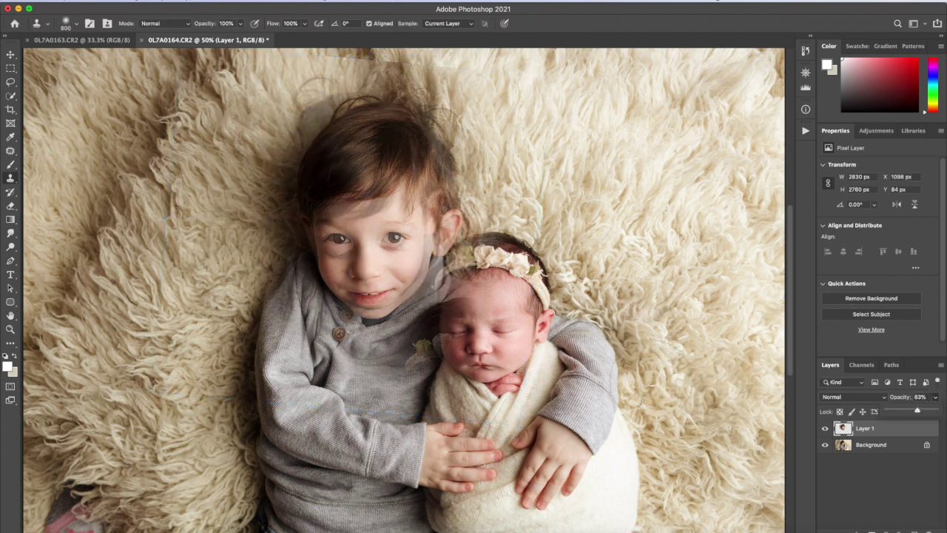
pyautogui.moveTo(918, 411); pyautogui.dragTo(901, 410)
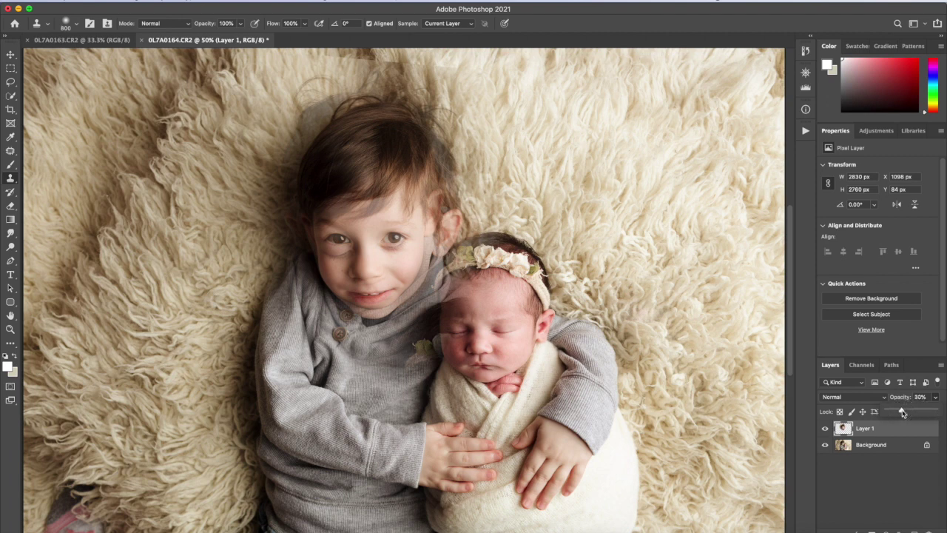
pyautogui.click(10, 56)
pyautogui.moveTo(378, 267)
pyautogui.mouseDown()
pyautogui.moveTo(369, 277)
pyautogui.moveTo(362, 270)
pyautogui.moveTo(386, 256)
pyautogui.mouseUp()
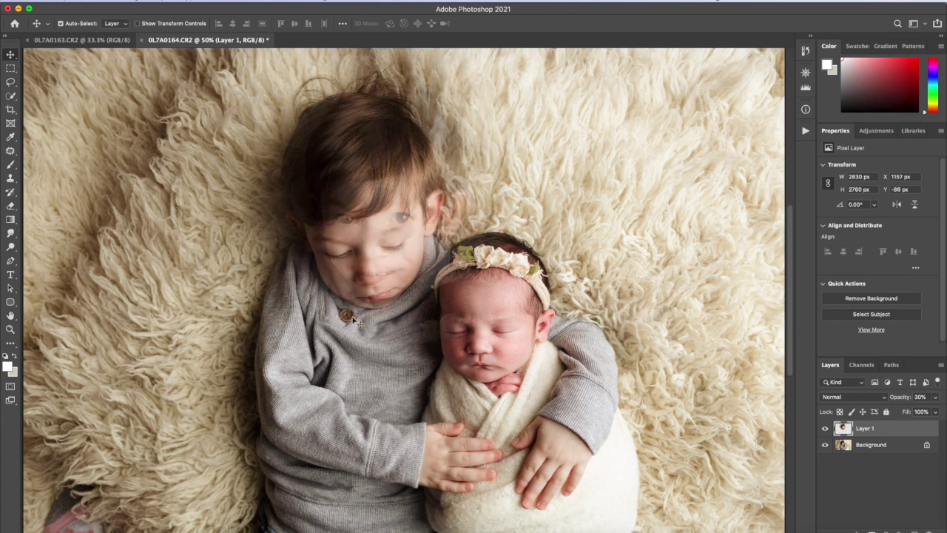
# Step: Restore Layer 1's opacity to 100% and toggle its visibility to compare the swapped head with the original
pyautogui.click(934, 400)
pyautogui.moveTo(914, 415)
pyautogui.mouseDown()
pyautogui.moveTo(898, 415)
pyautogui.moveTo(931, 413)
pyautogui.mouseUp()
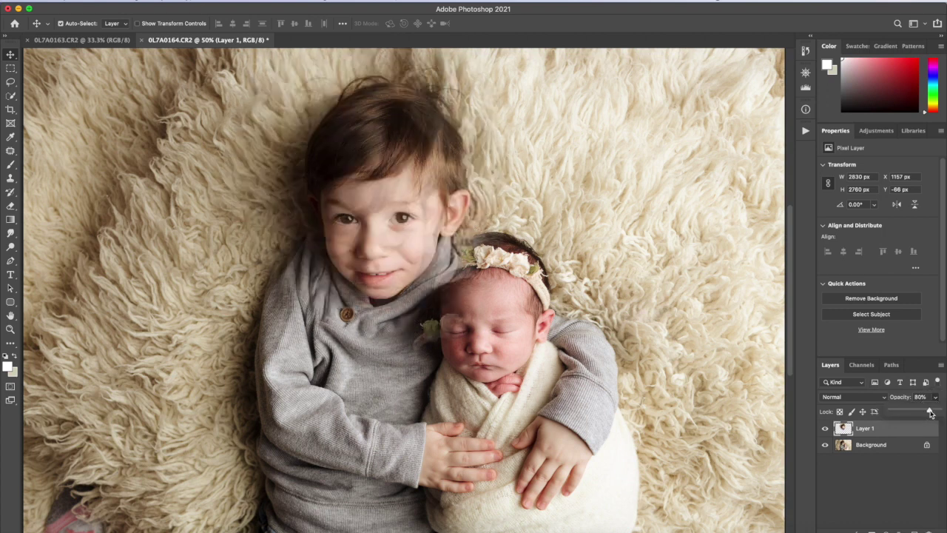
pyautogui.moveTo(931, 413); pyautogui.dragTo(945, 414)
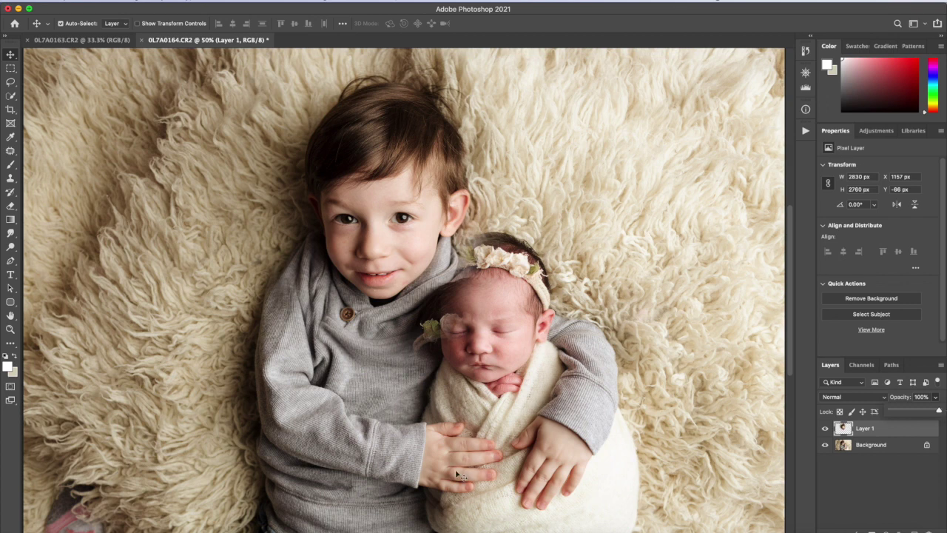
pyautogui.click(824, 428)
pyautogui.click(824, 428)
pyautogui.click(825, 430)
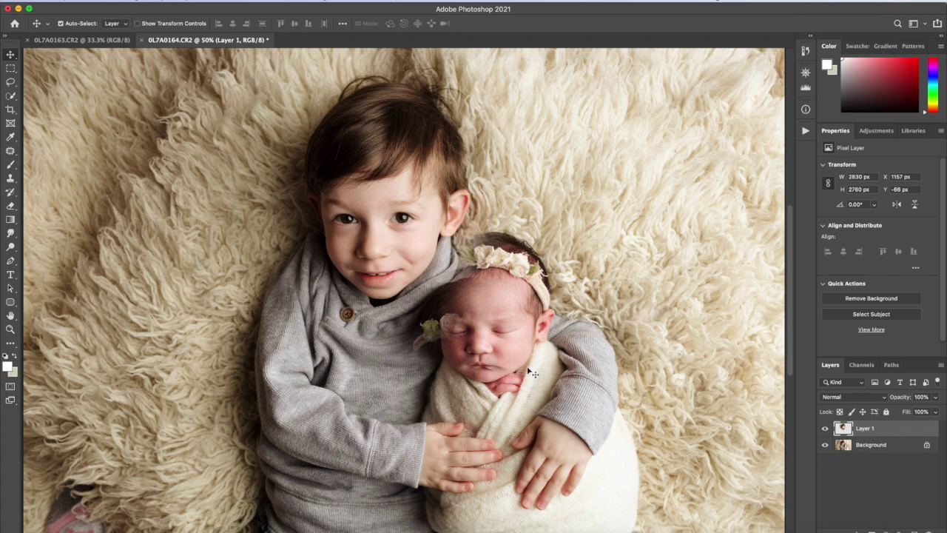
# Step: Erase the cloned layer's edge along the boy's shoulder and sleeve with a 200 px soft eraser, undoing misplaced strokes
pyautogui.press('super+plus')
pyautogui.press('e')
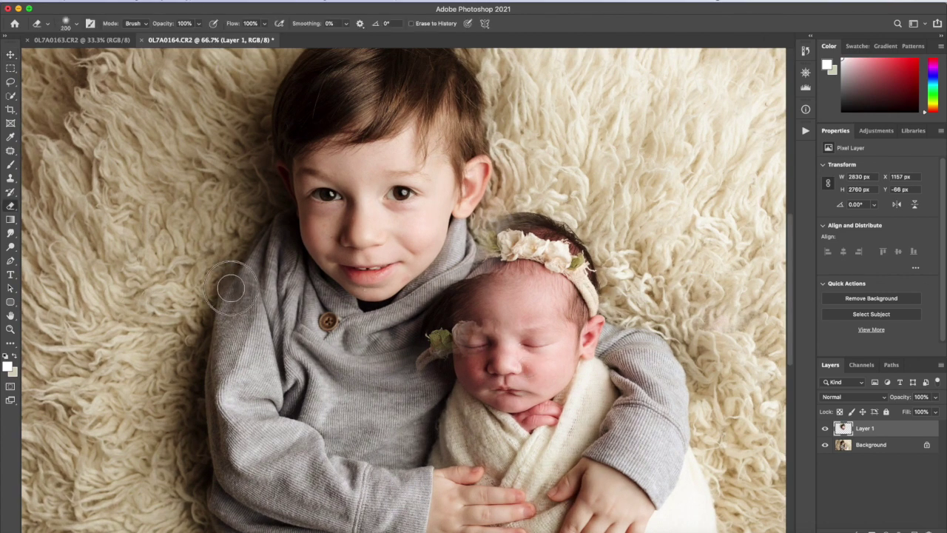
pyautogui.press(']')
pyautogui.press(']')
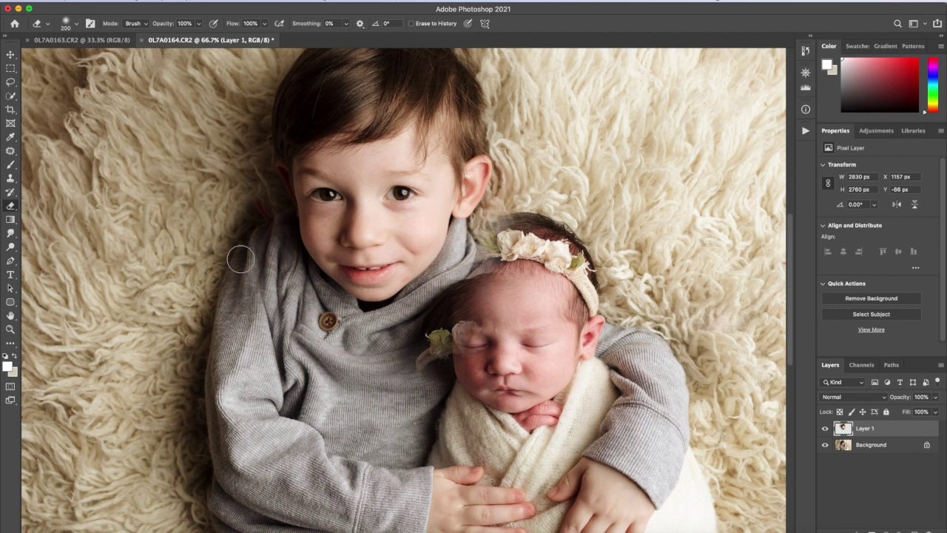
pyautogui.press('super+z')
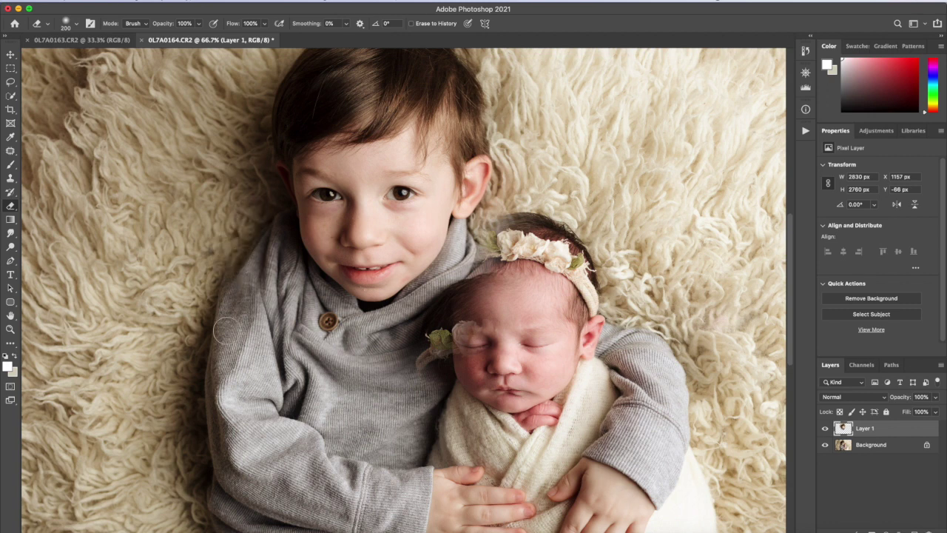
pyautogui.moveTo(236, 260)
pyautogui.mouseDown()
pyautogui.moveTo(217, 350)
pyautogui.moveTo(219, 273)
pyautogui.moveTo(204, 386)
pyautogui.moveTo(200, 328)
pyautogui.moveTo(219, 224)
pyautogui.moveTo(235, 256)
pyautogui.moveTo(230, 311)
pyautogui.mouseUp()
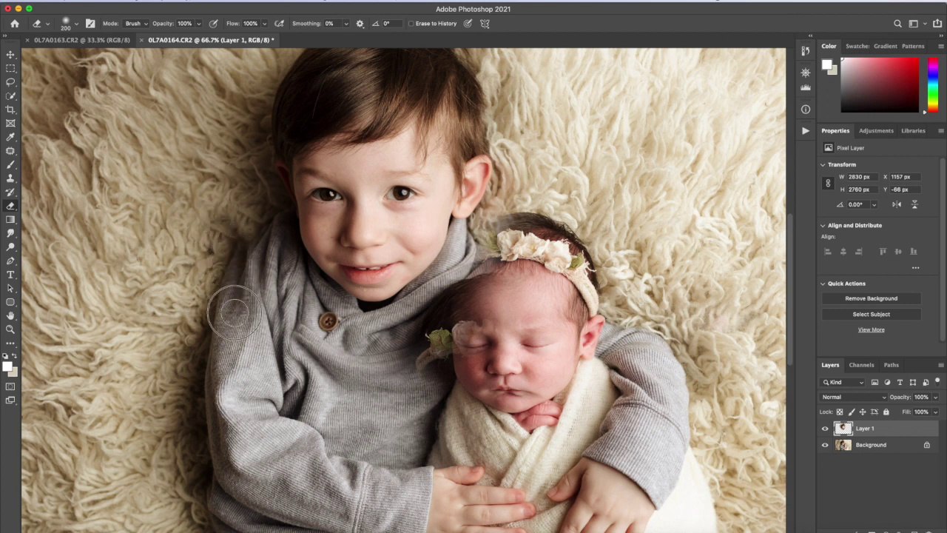
pyautogui.moveTo(210, 173); pyautogui.dragTo(210, 229)
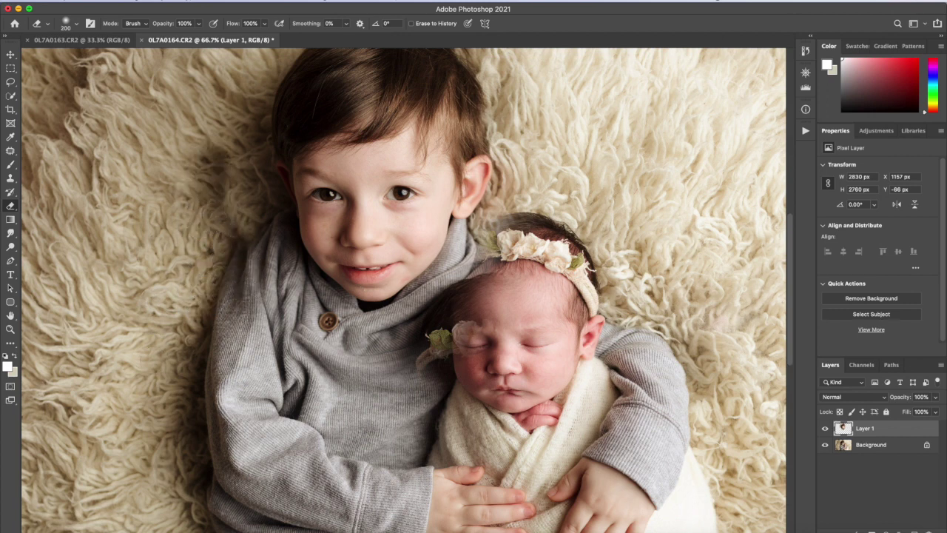
pyautogui.press('super+z')
pyautogui.moveTo(217, 314); pyautogui.dragTo(232, 268)
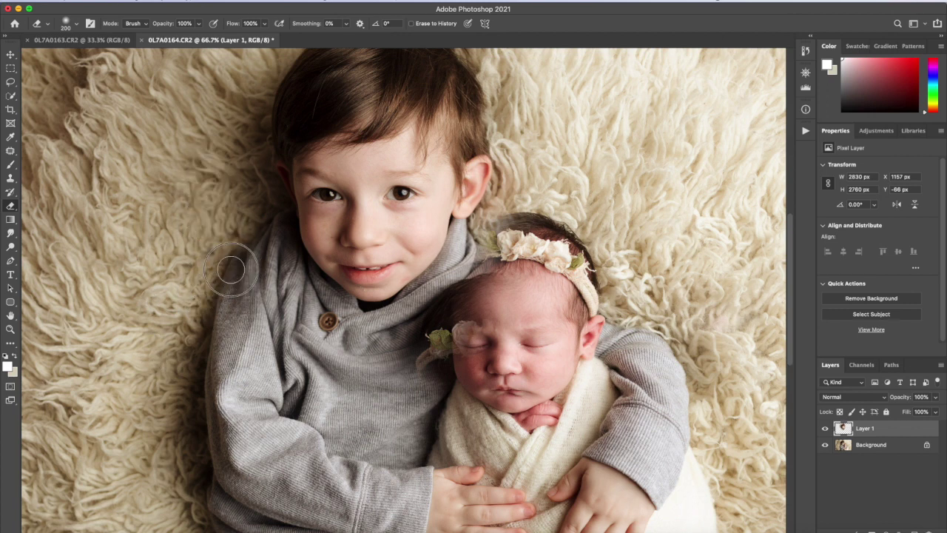
pyautogui.moveTo(219, 354)
pyautogui.mouseDown()
pyautogui.moveTo(210, 412)
pyautogui.moveTo(292, 404)
pyautogui.mouseUp()
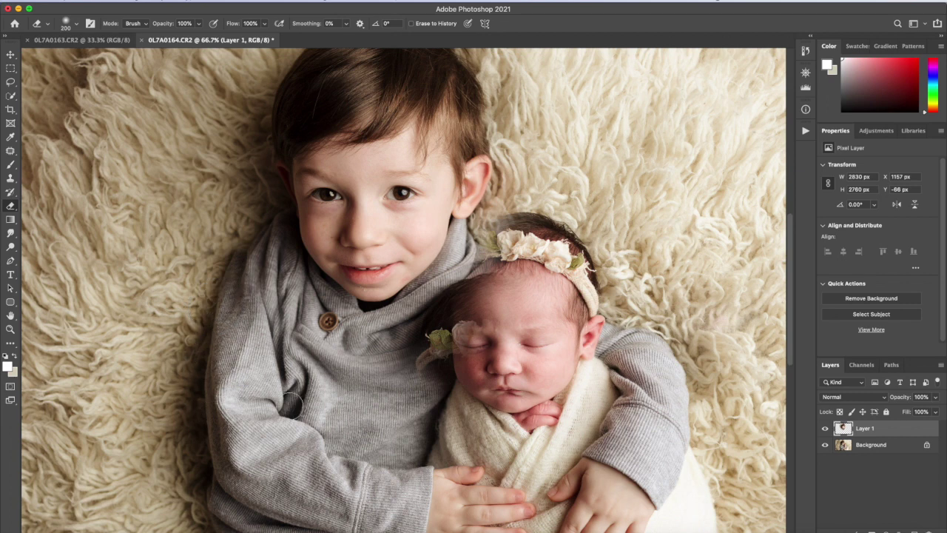
# Step: Erase the cloned overlap covering the baby's headband, hair and forehead, reducing the eraser to 100 px for the finer areas
pyautogui.moveTo(446, 362)
pyautogui.mouseDown()
pyautogui.moveTo(419, 371)
pyautogui.moveTo(444, 347)
pyautogui.moveTo(419, 375)
pyautogui.moveTo(465, 325)
pyautogui.moveTo(437, 360)
pyautogui.moveTo(451, 313)
pyautogui.moveTo(426, 353)
pyautogui.moveTo(477, 274)
pyautogui.moveTo(463, 300)
pyautogui.moveTo(465, 273)
pyautogui.mouseUp()
pyautogui.press('[')
pyautogui.press('[')
pyautogui.press('[')
pyautogui.press('[')
pyautogui.moveTo(447, 293)
pyautogui.mouseDown()
pyautogui.moveTo(476, 220)
pyautogui.moveTo(503, 212)
pyautogui.mouseUp()
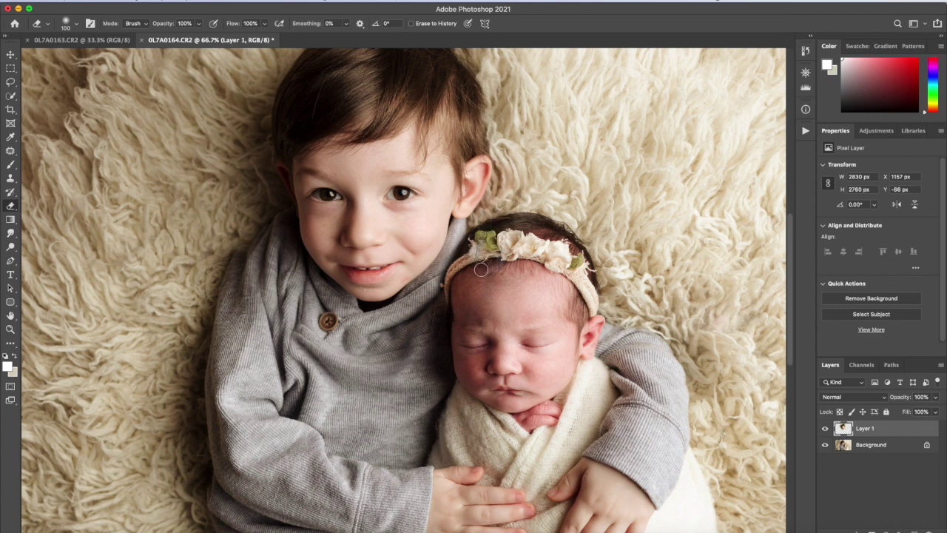
# Step: Erase cloned remnants beside the baby's eye and across the sweater's chest with a 300 px eraser, undoing the stroke on the shoulder
pyautogui.press(']')
pyautogui.press(']')
pyautogui.press(']')
pyautogui.press(']')
pyautogui.press(']')
pyautogui.press(']')
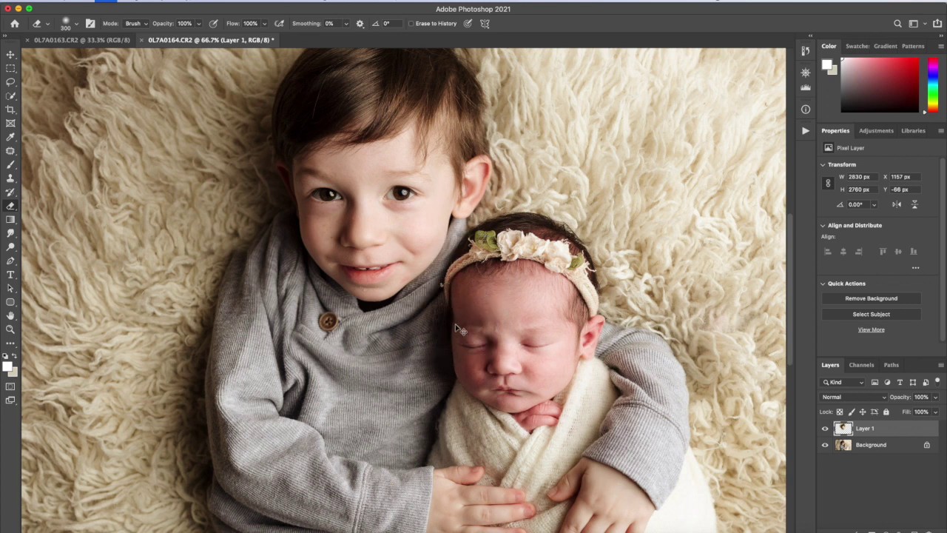
pyautogui.moveTo(457, 307); pyautogui.dragTo(454, 301)
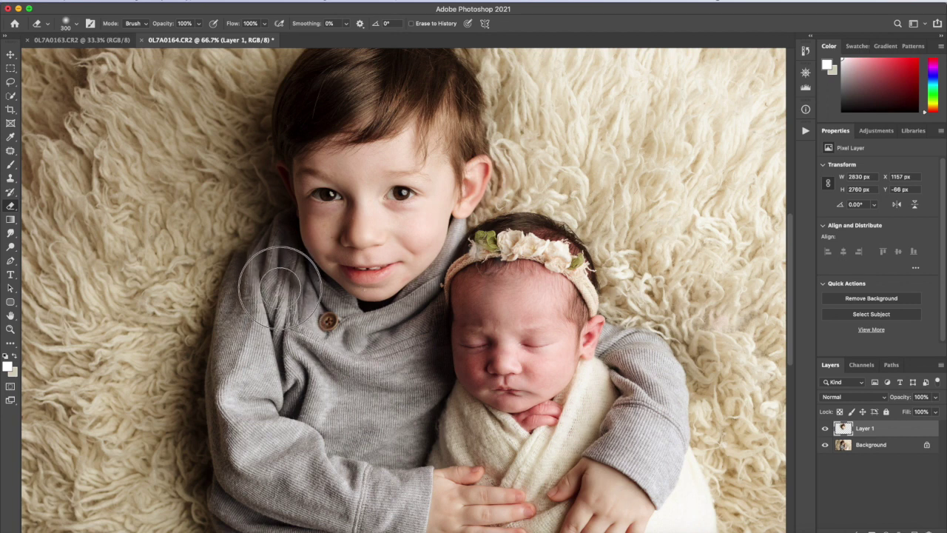
pyautogui.press('super+z')
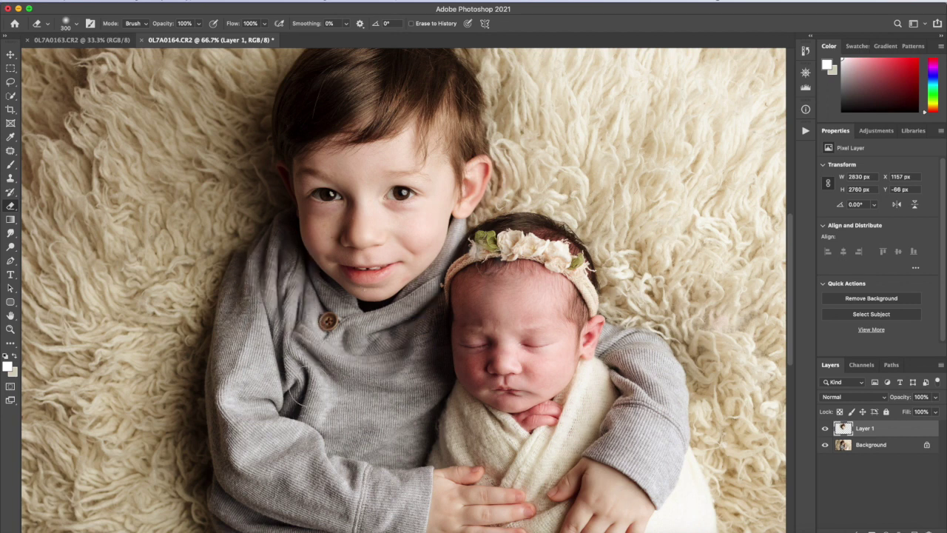
pyautogui.moveTo(384, 339)
pyautogui.mouseDown()
pyautogui.moveTo(346, 360)
pyautogui.moveTo(419, 370)
pyautogui.moveTo(454, 314)
pyautogui.moveTo(453, 378)
pyautogui.mouseUp()
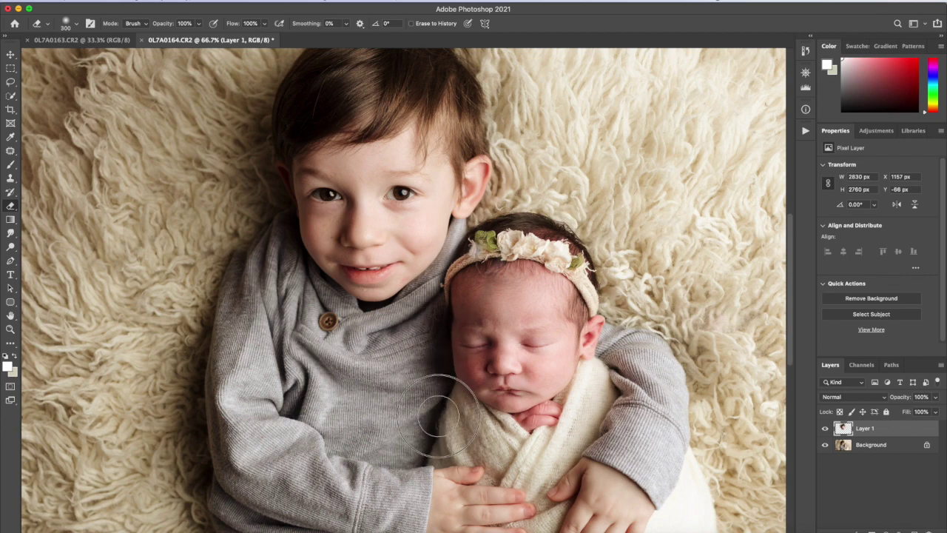
# Step: Hide the Background layer to erase stray cloned patches below the boy's ear and beside his collar, and show it again
pyautogui.click(825, 446)
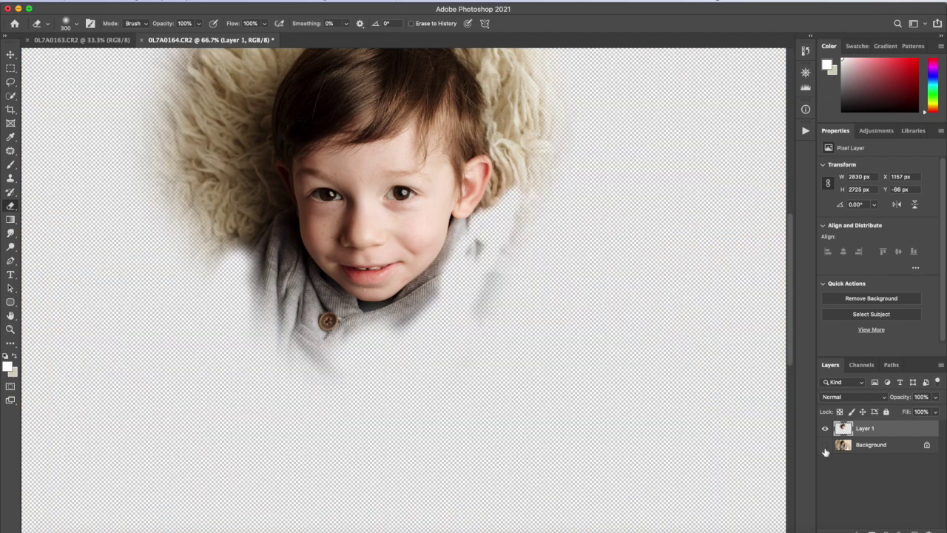
pyautogui.moveTo(474, 325)
pyautogui.mouseDown()
pyautogui.moveTo(488, 275)
pyautogui.moveTo(539, 207)
pyautogui.moveTo(508, 244)
pyautogui.moveTo(477, 254)
pyautogui.mouseUp()
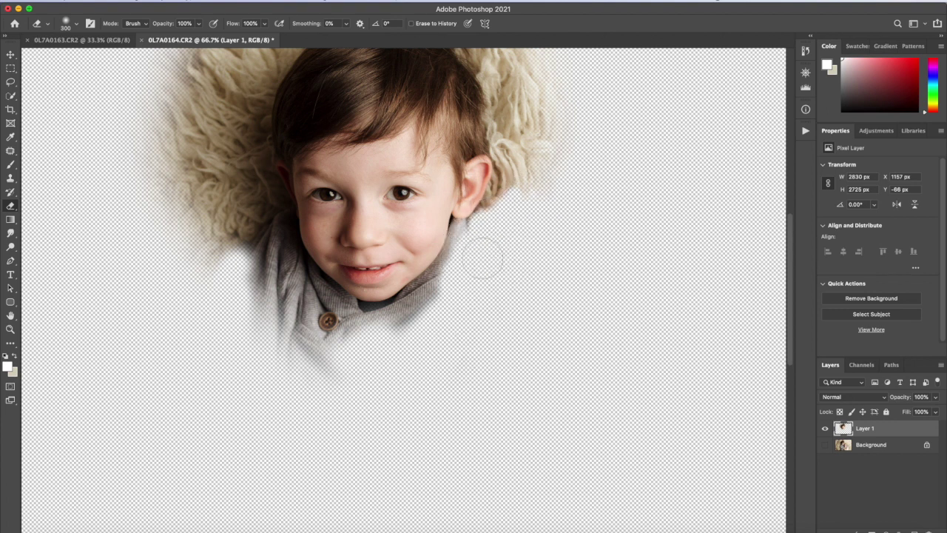
pyautogui.scroll(5, 482, 254)
pyautogui.moveTo(489, 245)
pyautogui.mouseDown()
pyautogui.moveTo(449, 225)
pyautogui.moveTo(560, 256)
pyautogui.moveTo(534, 234)
pyautogui.moveTo(274, 198)
pyautogui.mouseUp()
pyautogui.scroll(-5, 440, 186)
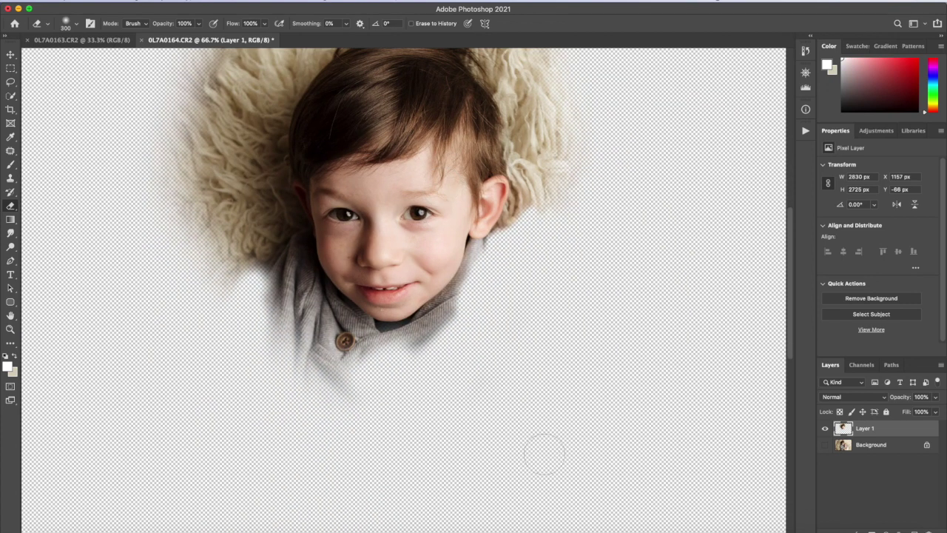
pyautogui.click(826, 445)
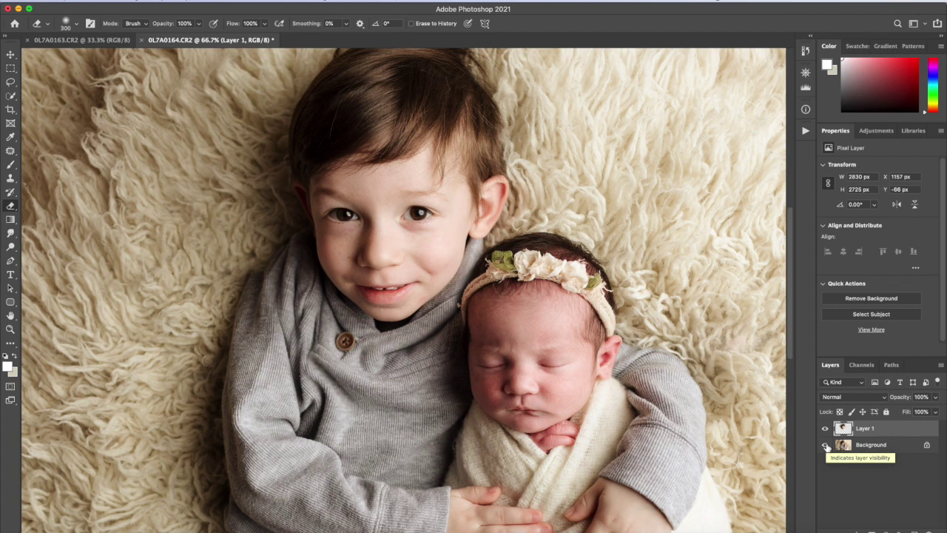
# Step: Flatten the image to merge the swapped head into the background
pyautogui.scroll(-2, 233, 343)
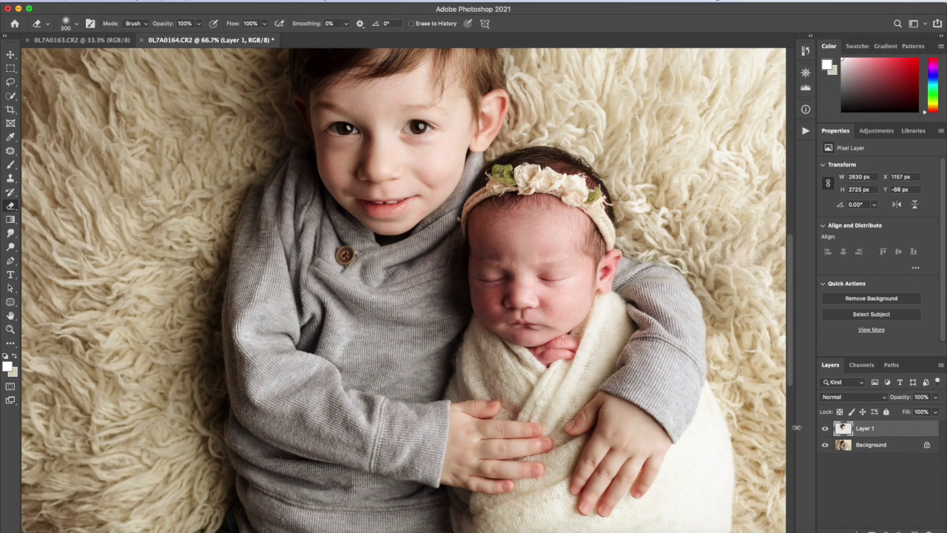
pyautogui.press('super+minus')
pyautogui.scroll(-1, 640, 373)
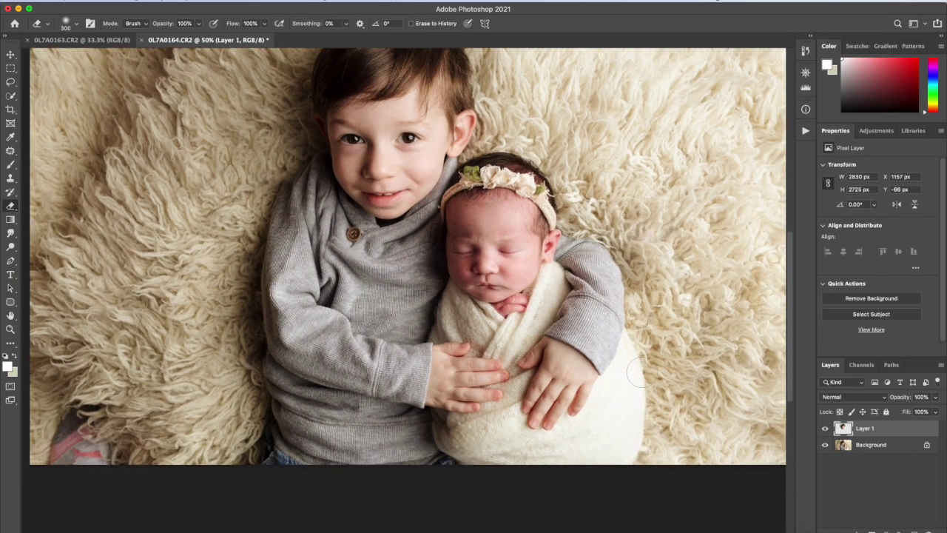
pyautogui.scroll(2, 640, 373)
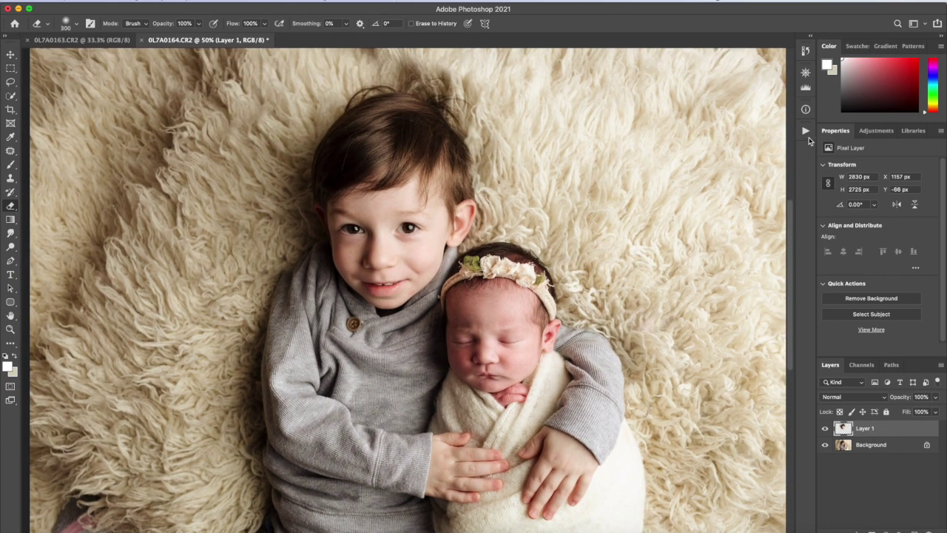
pyautogui.click(881, 447)
pyautogui.rightClick(882, 447)
pyautogui.click(817, 507)
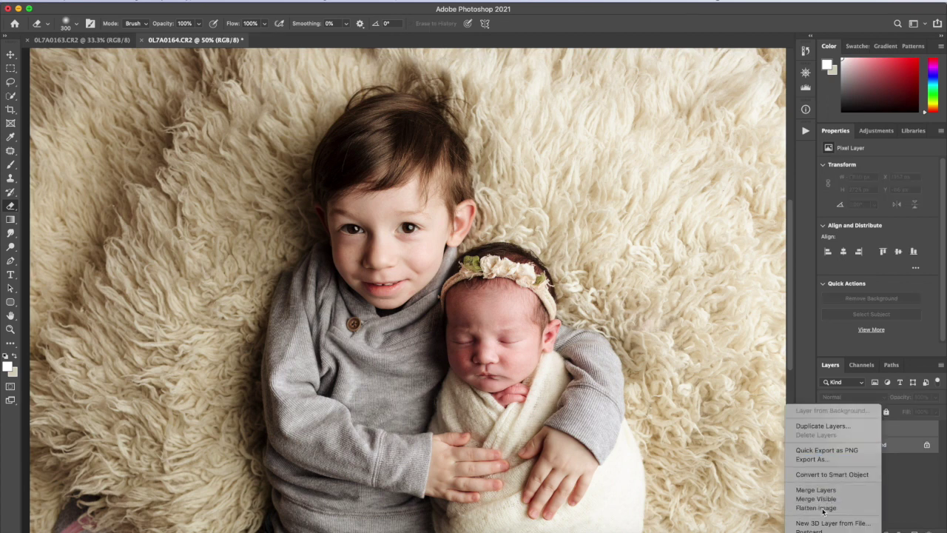
# Step: Save the flattened state as a history snapshot named "shirt"
pyautogui.click(806, 51)
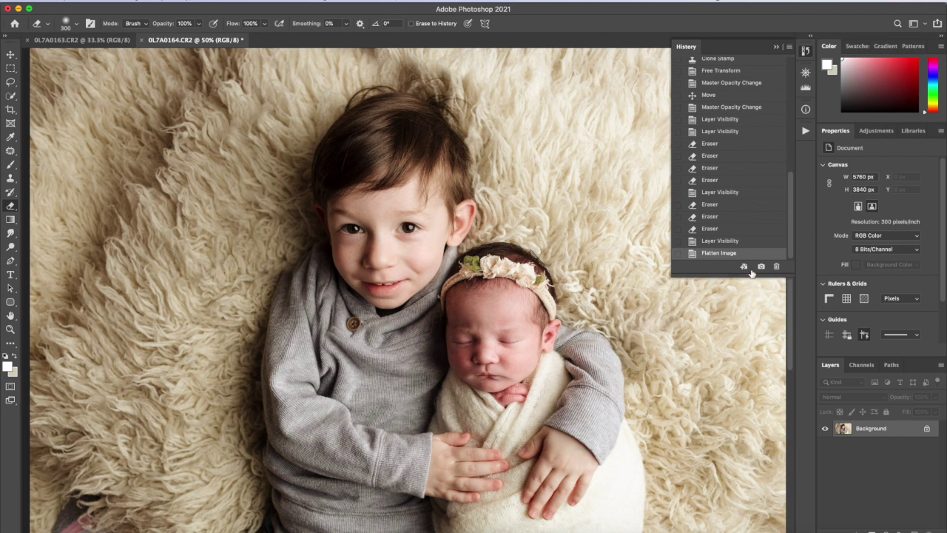
pyautogui.scroll(5, 740, 185)
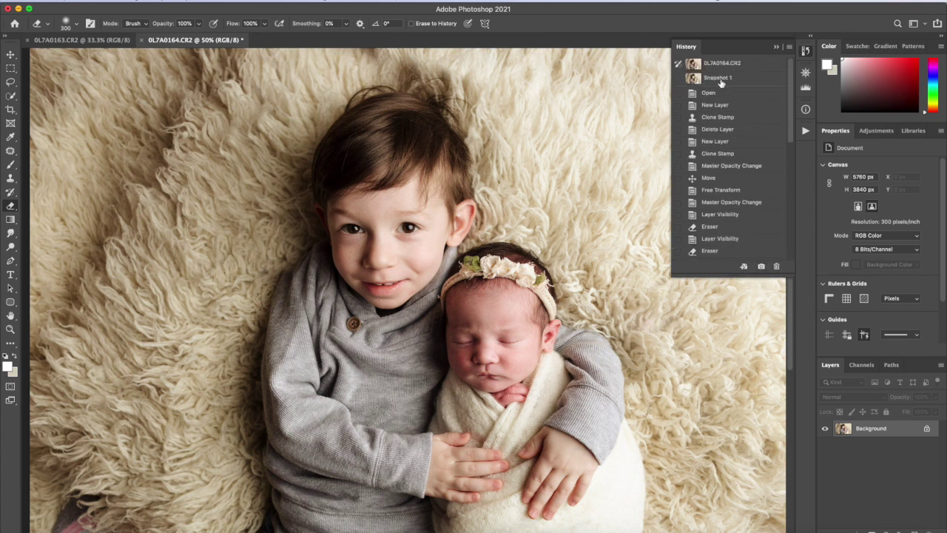
pyautogui.doubleClick(719, 78)
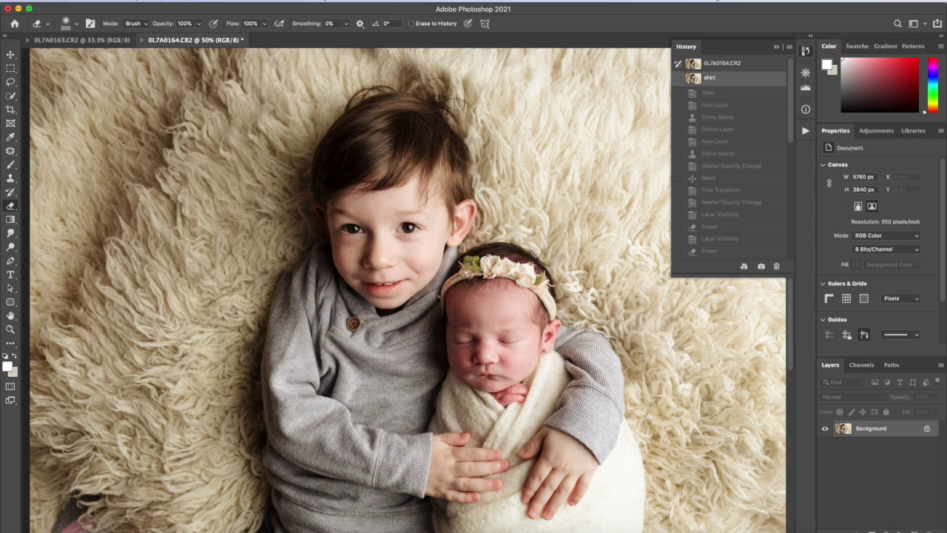
pyautogui.click(777, 48)
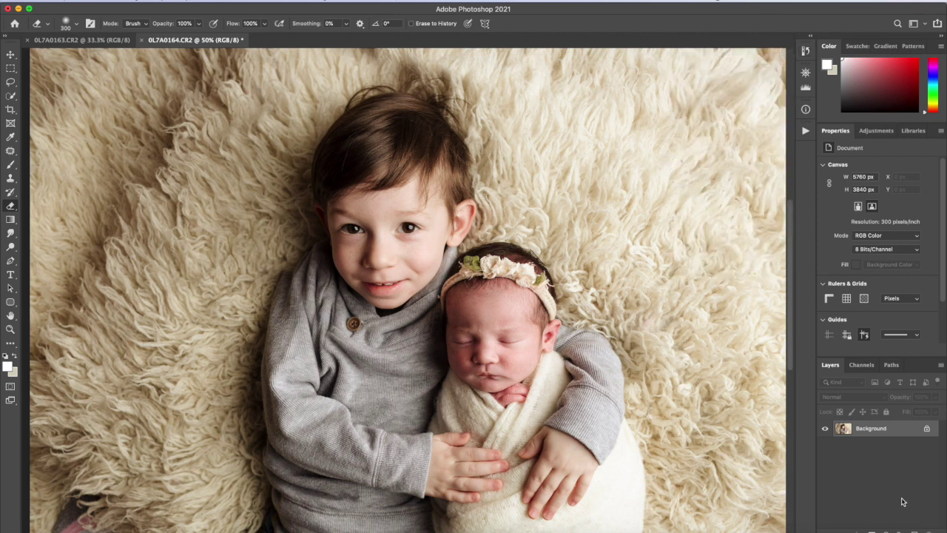
# Step: Add a new layer and sample the boy's shoulder edge in 0L7A0163.CR2 using the Clone Stamp with a 250 px brush
pyautogui.click(915, 531)
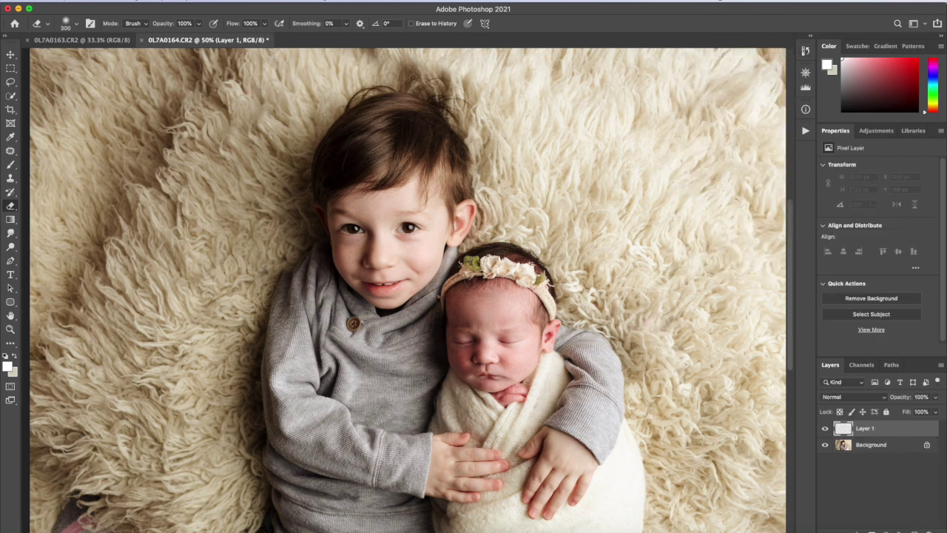
pyautogui.click(95, 41)
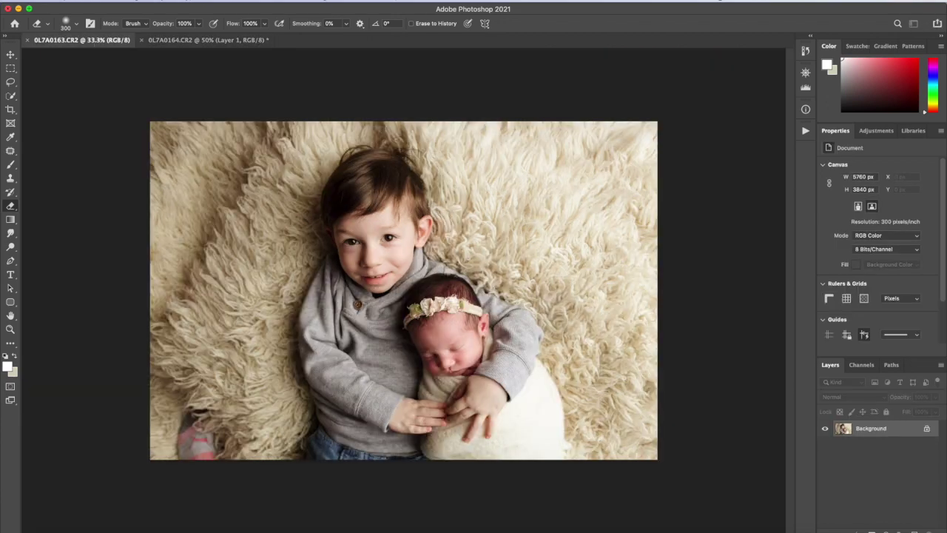
pyautogui.press('super+equal')
pyautogui.press('super+equal')
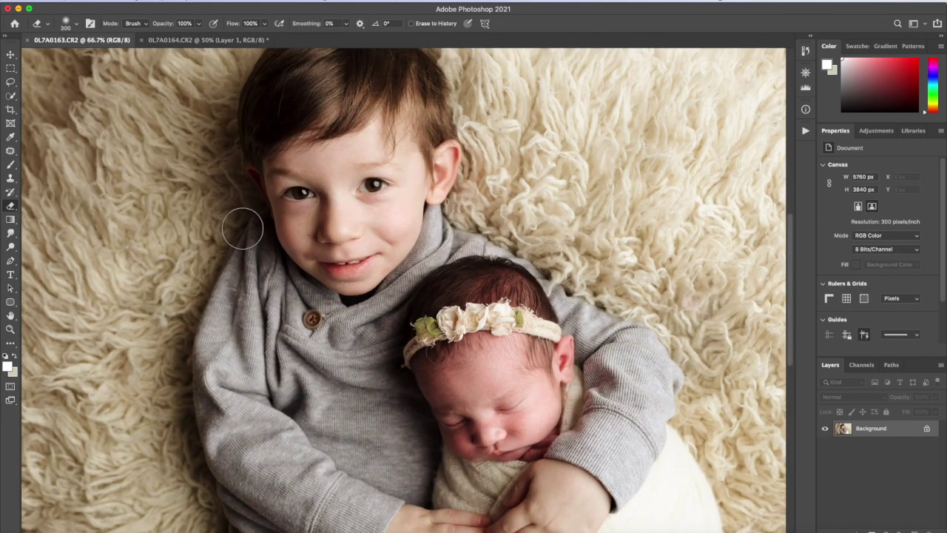
pyautogui.press('s')
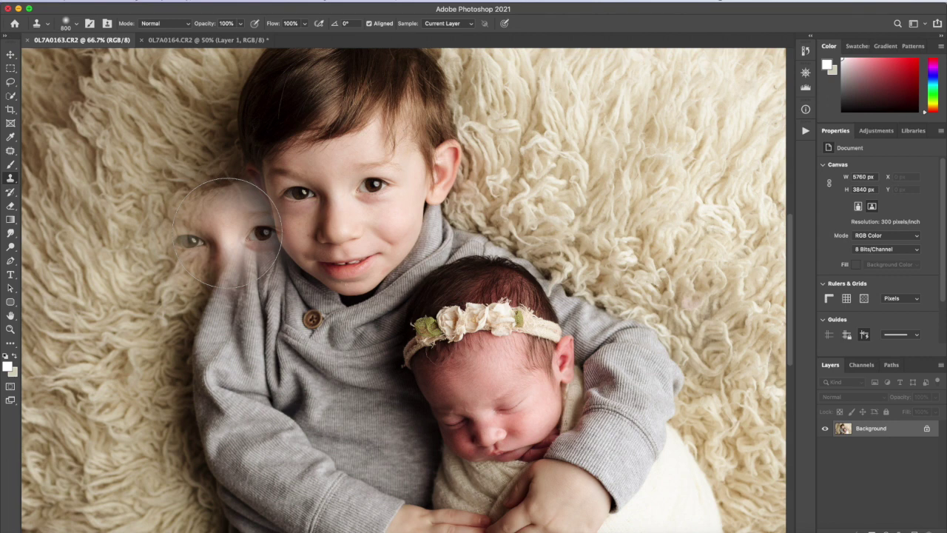
pyautogui.press('[')
pyautogui.press('[')
pyautogui.press('[')
pyautogui.press('[')
pyautogui.press('[')
pyautogui.press('[')
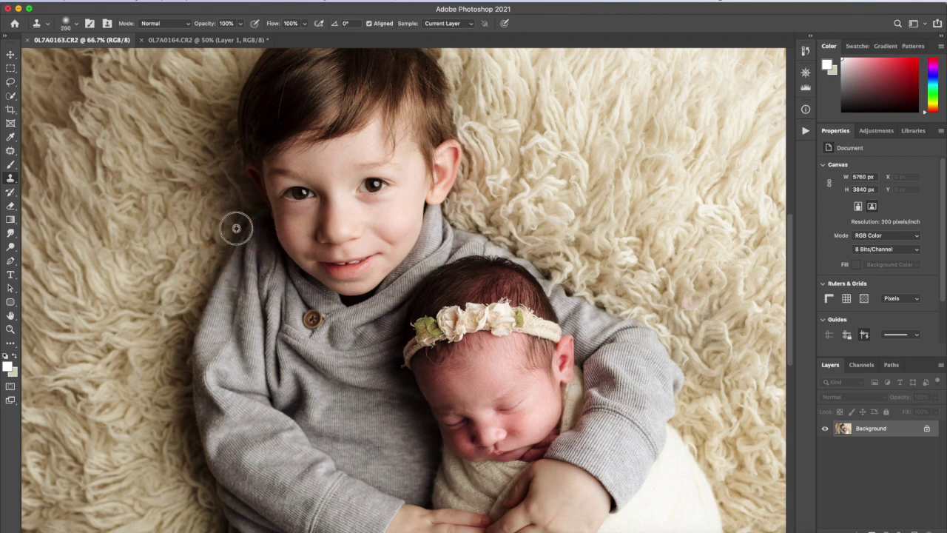
# Step: Clone the sampled shoulder and sleeve edge onto Layer 1 of 0L7A0164.CR2 along the boy's sleeve with a 500 px brush
pyautogui.click(228, 40)
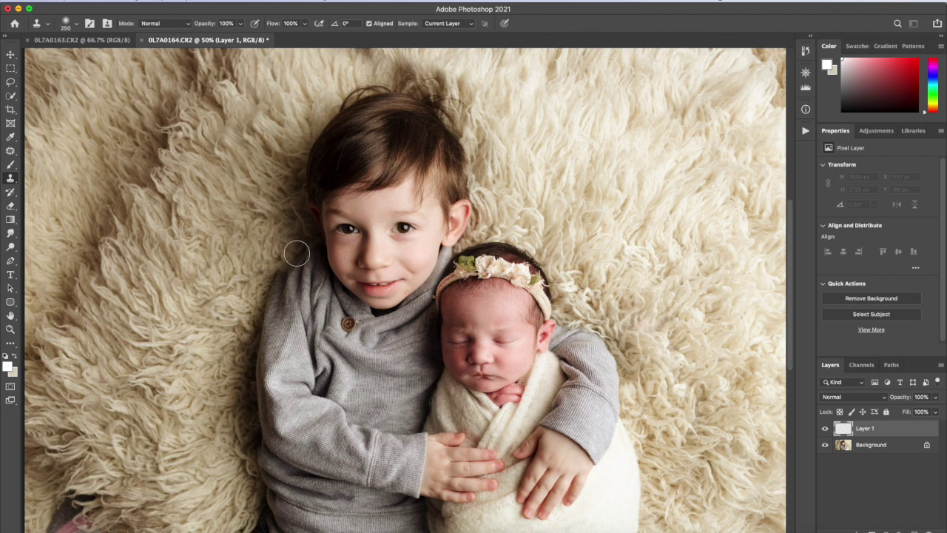
pyautogui.press(']')
pyautogui.press(']')
pyautogui.press(']')
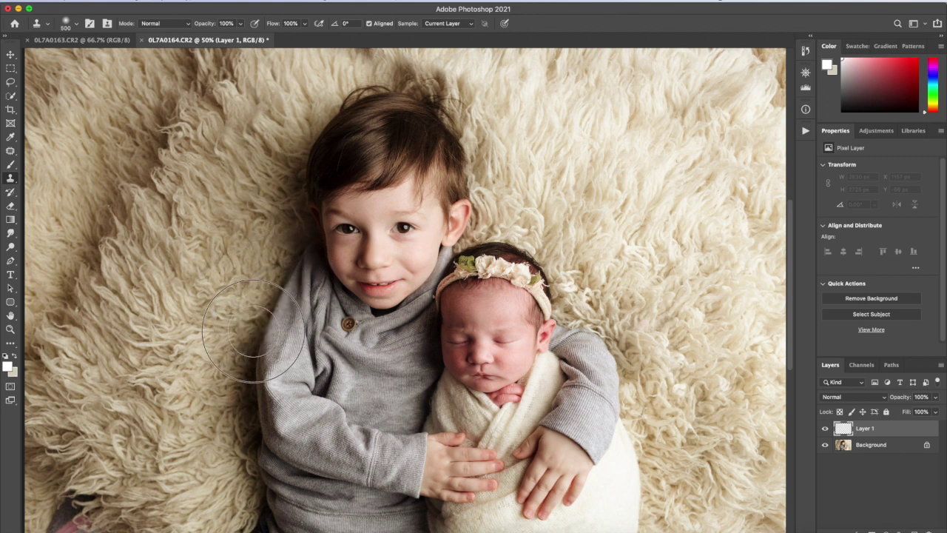
pyautogui.moveTo(245, 350); pyautogui.dragTo(246, 354)
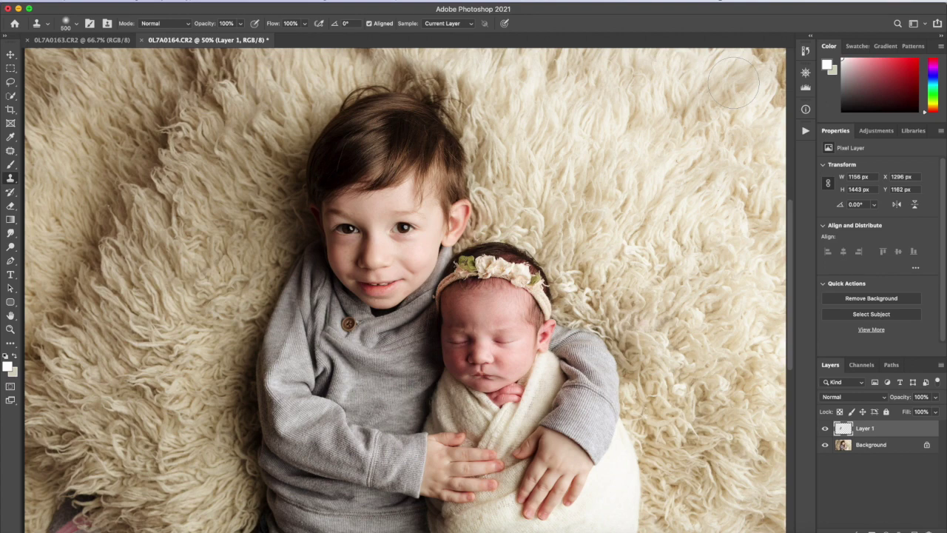
pyautogui.press('super+plus')
pyautogui.press('super+plus')
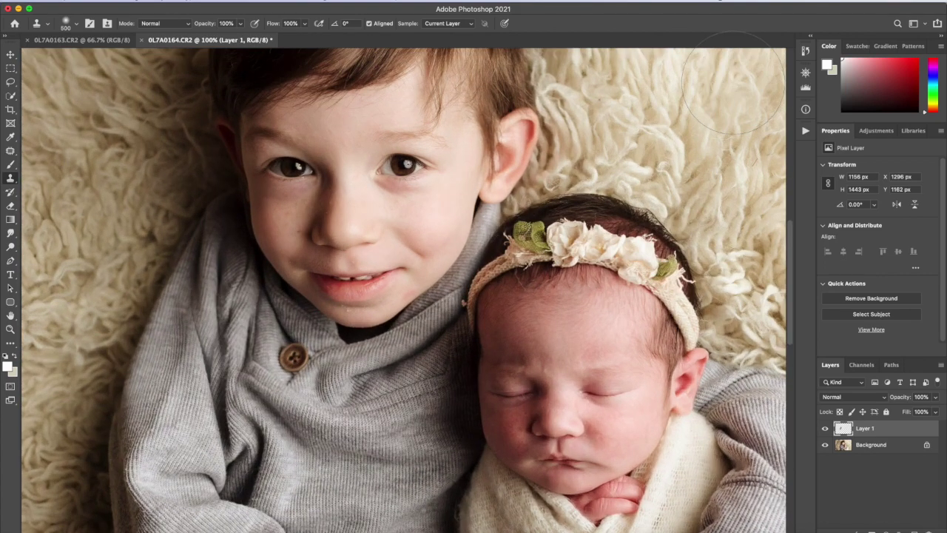
pyautogui.scroll(-5, 679, 162)
pyautogui.hscroll(-2, 679, 162)
pyautogui.click(681, 160)
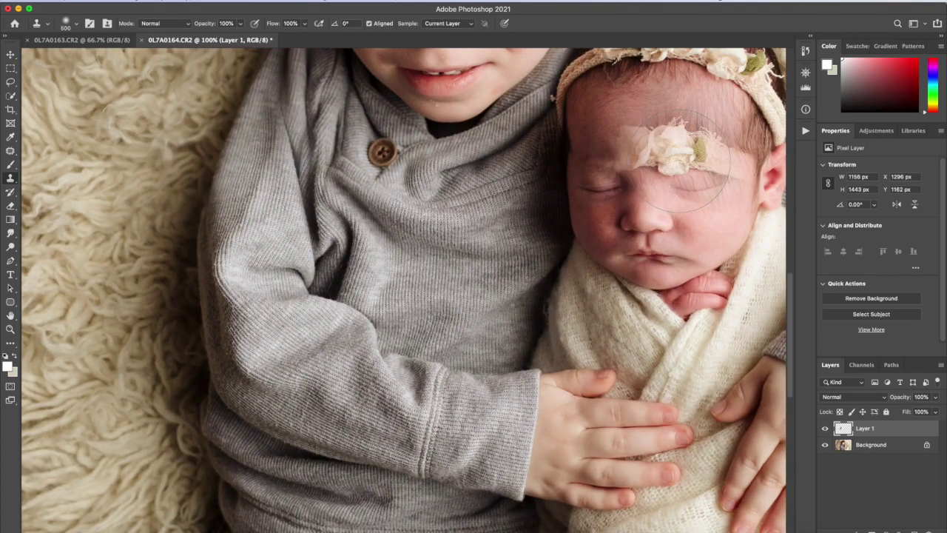
pyautogui.press('super+z')
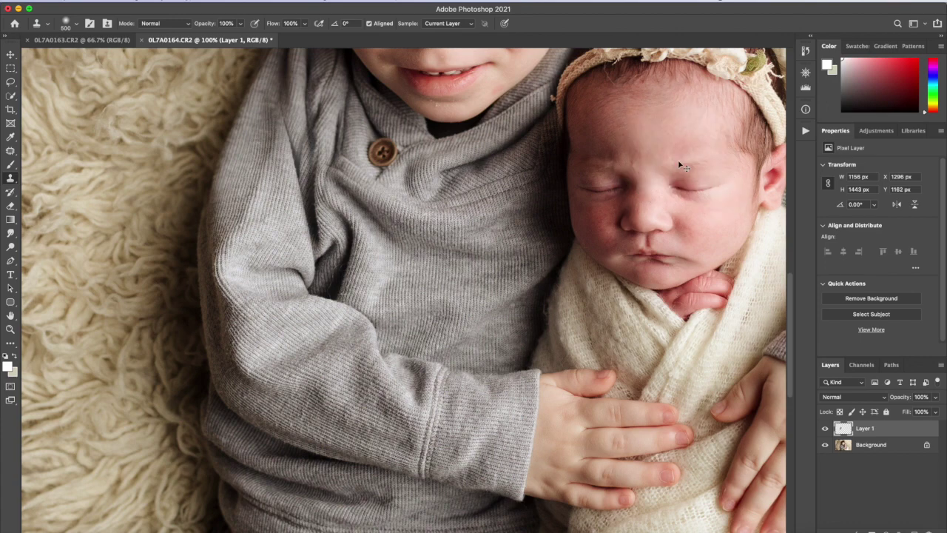
# Step: Flatten the image to merge the cloned shirt edge on Layer 1 into the background
pyautogui.press('super+minus')
pyautogui.press('super+minus')
pyautogui.press('super+minus')
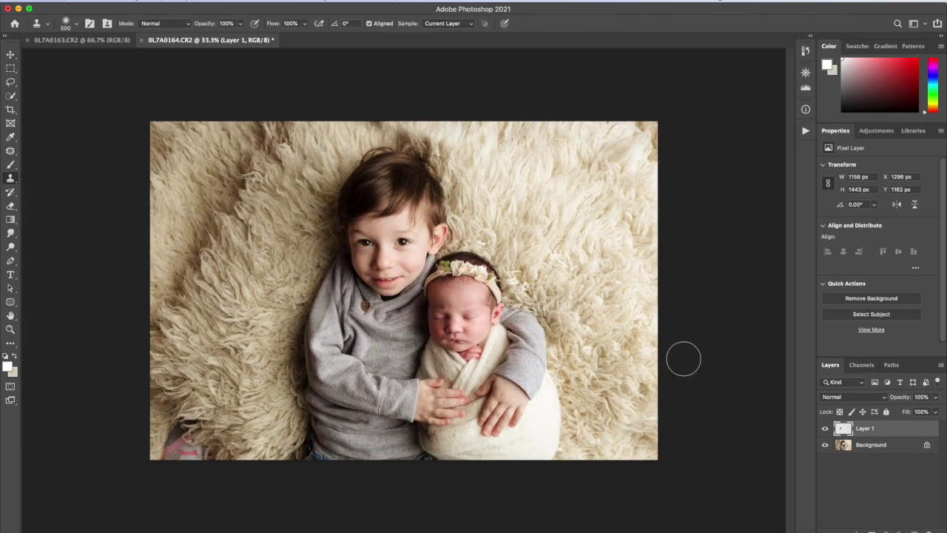
pyautogui.rightClick(862, 442)
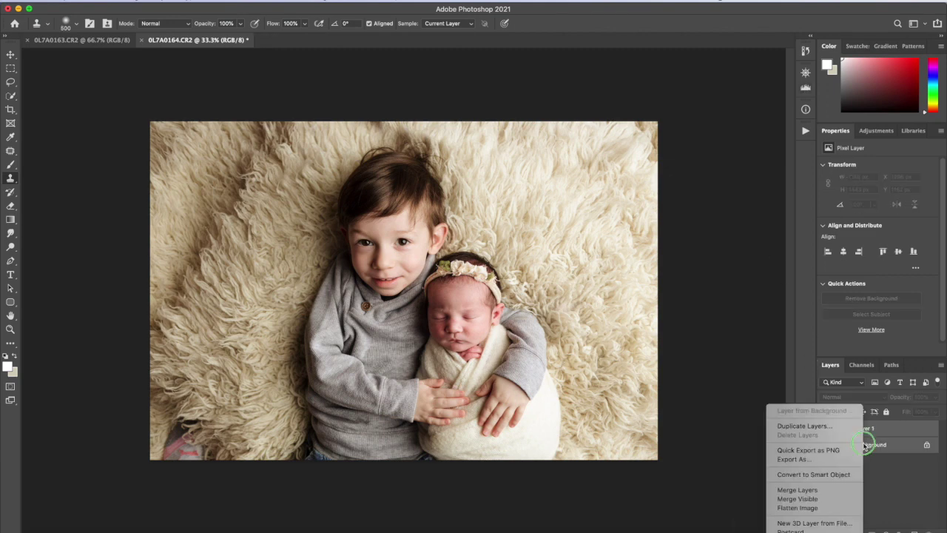
pyautogui.click(797, 508)
# Step: Save the flattened state as a history snapshot named "fixed shirt"
pyautogui.click(805, 50)
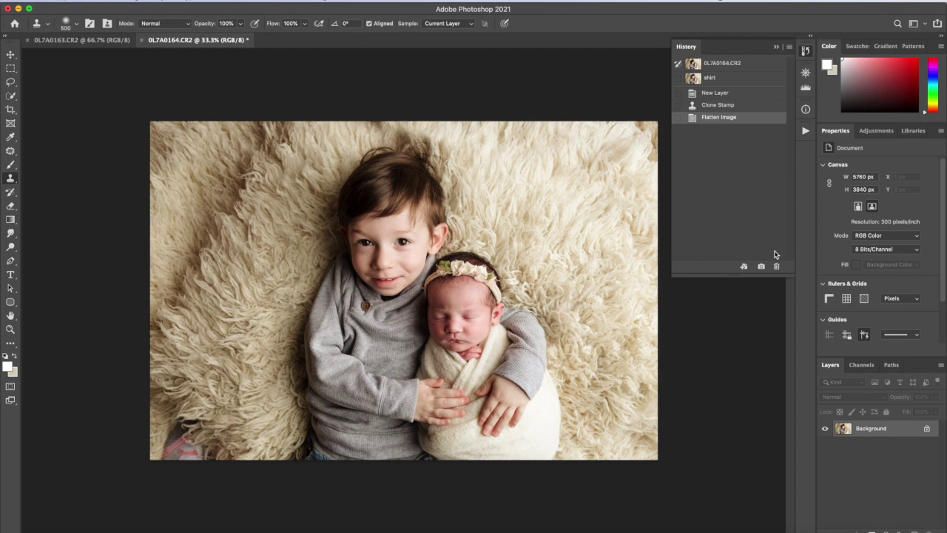
pyautogui.click(758, 265)
pyautogui.doubleClick(722, 91)
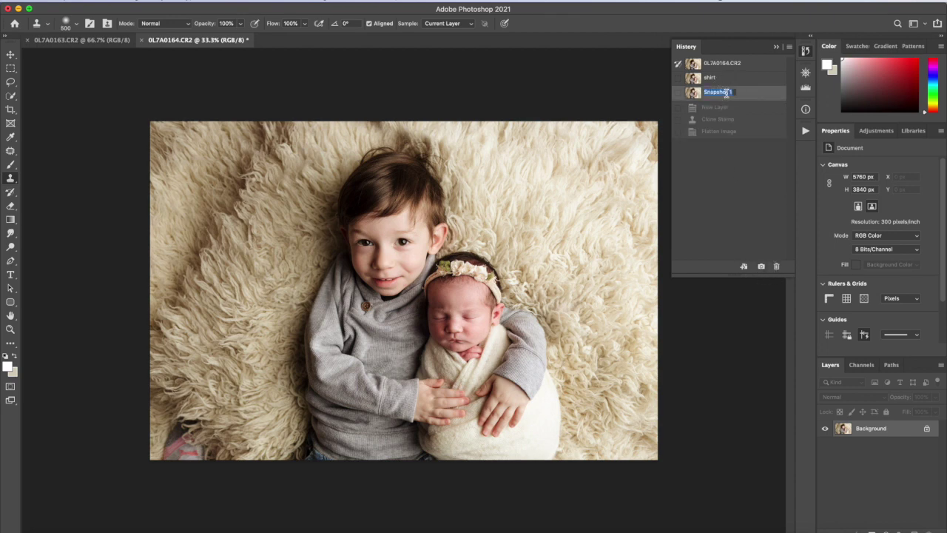
pyautogui.write('fixed shirt')
# Step: Compare the original 0L7A0164.CR2, "shirt" and "fixed shirt" snapshots in turn, ending on "fixed shirt"
pyautogui.click(715, 66)
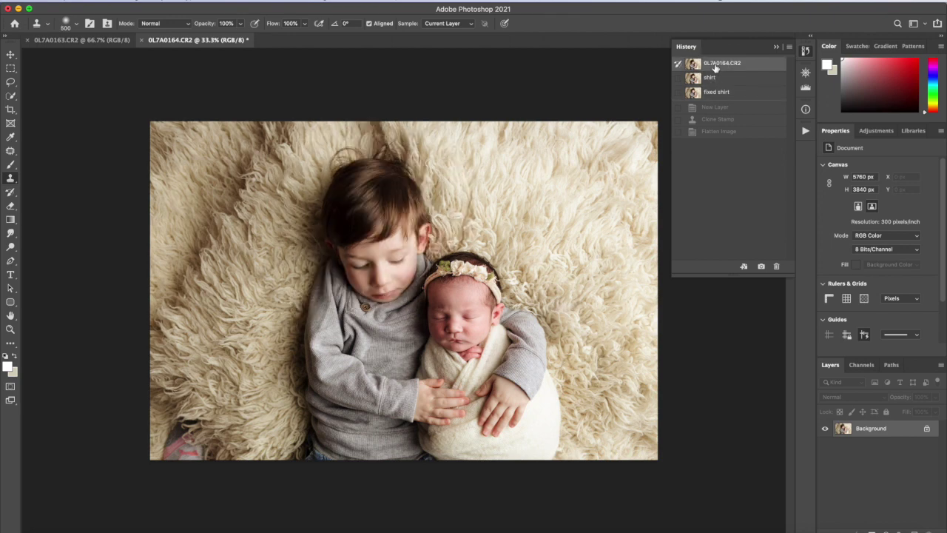
pyautogui.click(712, 79)
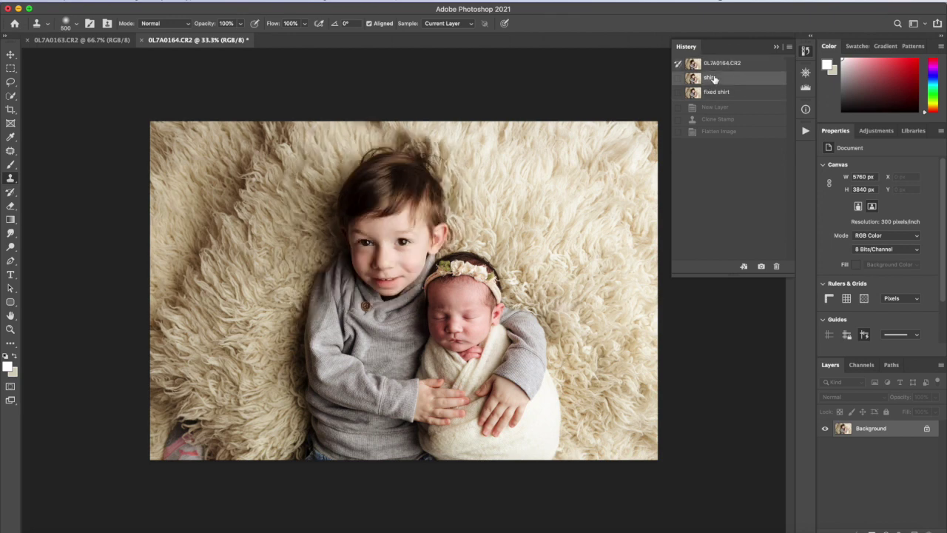
pyautogui.click(714, 92)
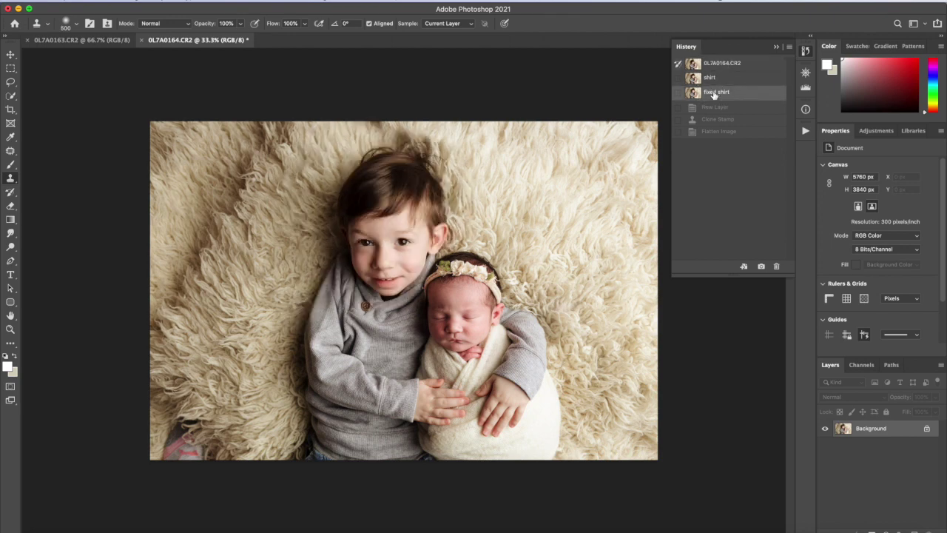